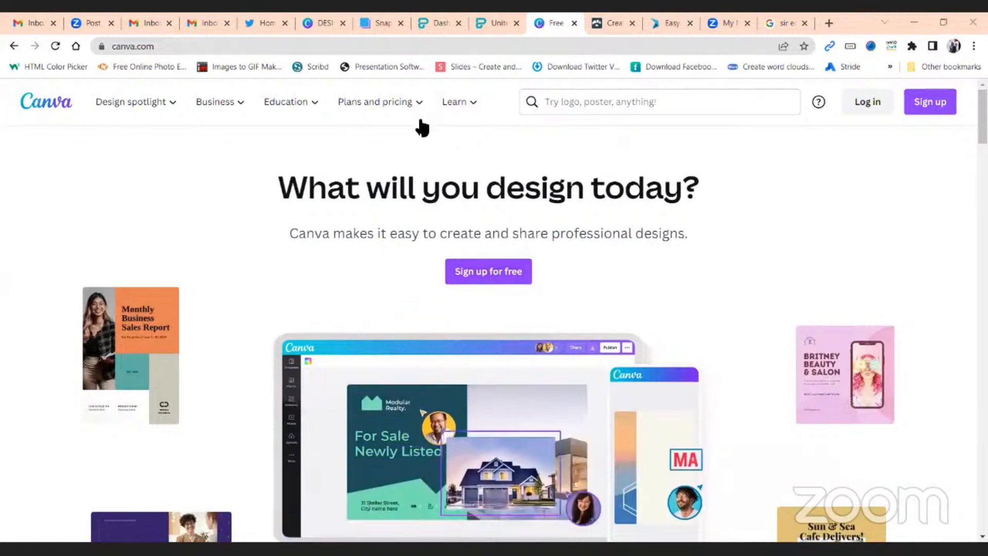
Sign up for Canva by continuing with the Google account
{"action": "left_click", "coordinate": [930, 106]}
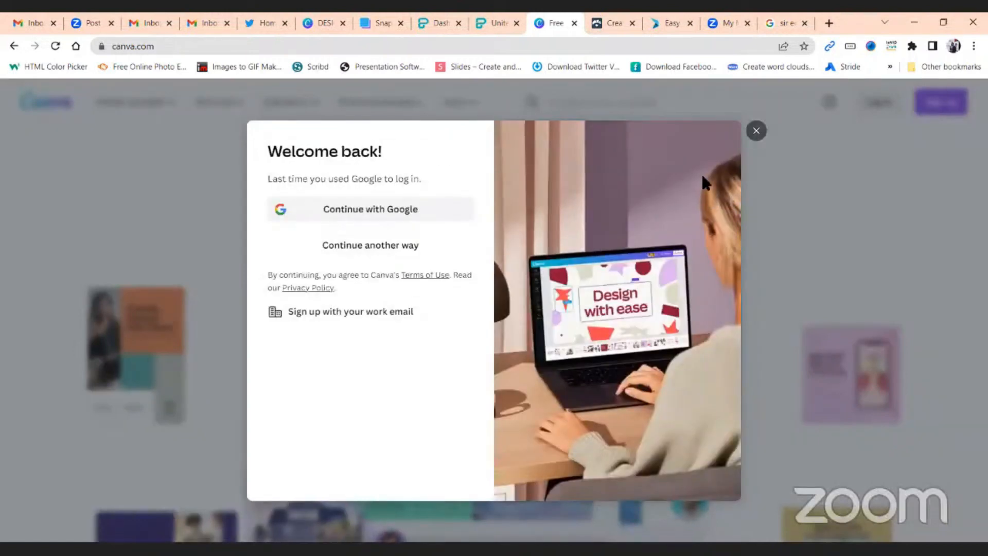
{"action": "left_click", "coordinate": [385, 213]}
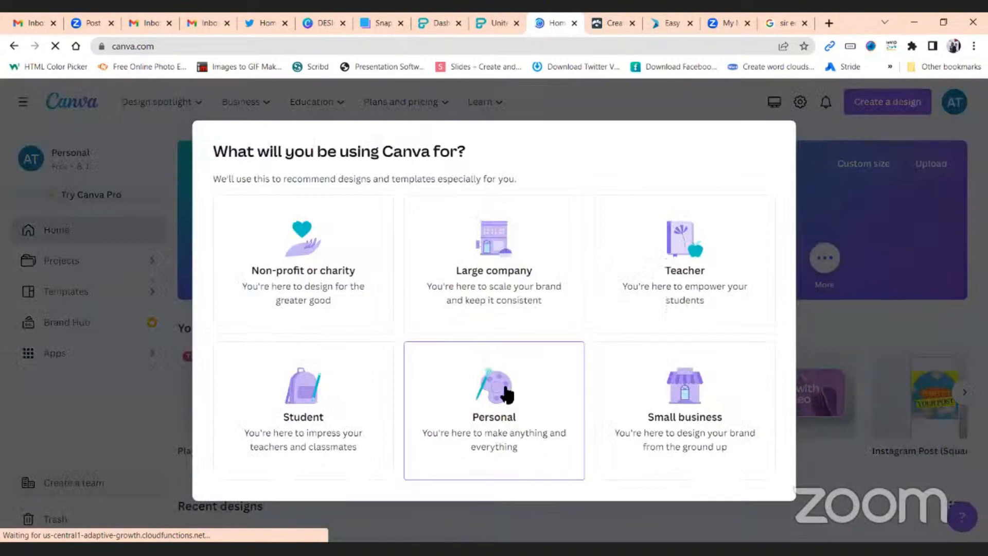
Choose Personal use and turn down the Canva Pro free trial with Maybe Later
{"action": "left_click", "coordinate": [509, 411]}
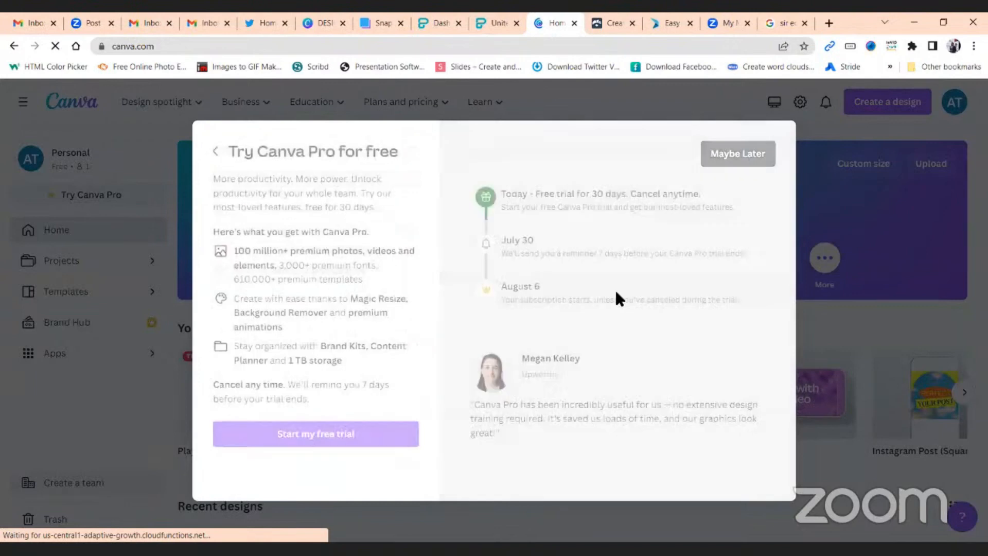
{"action": "left_click", "coordinate": [730, 163]}
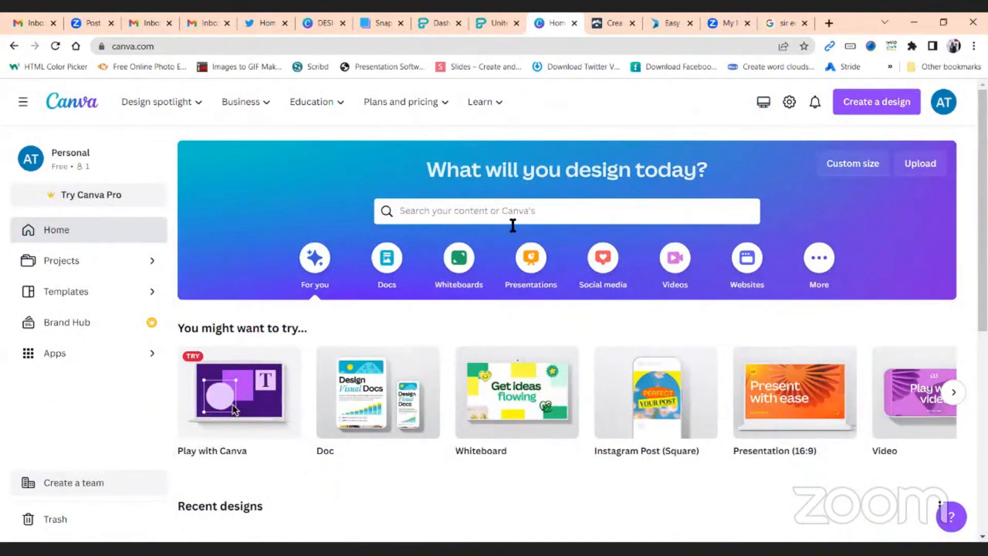
{"action": "scroll", "coordinate": [620, 281], "scroll_direction": "down", "scroll_amount": 5}
{"action": "scroll", "coordinate": [620, 280], "scroll_direction": "up", "scroll_amount": 5}
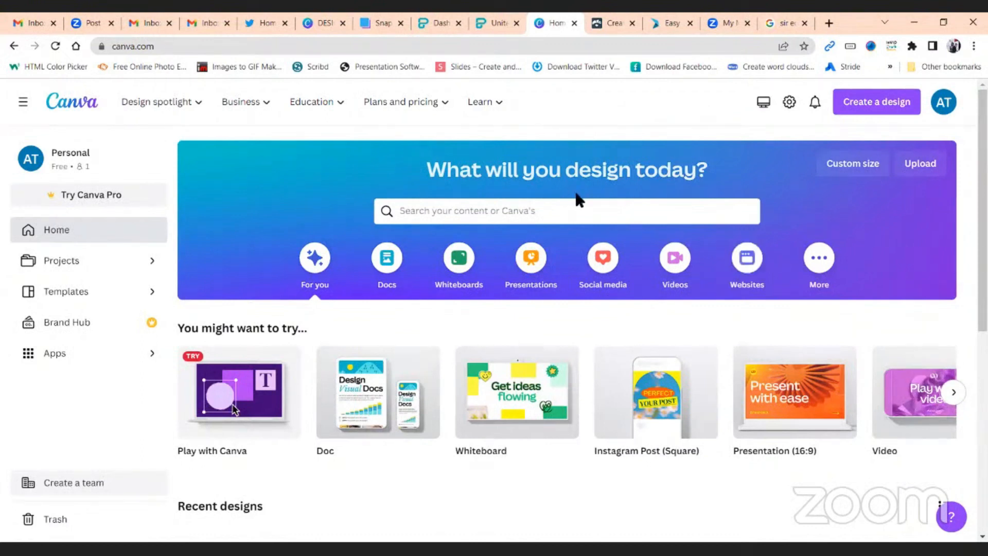
Search templates for 'resume inf' and open the Infographic Resume category
{"action": "left_click", "coordinate": [525, 211]}
{"action": "type", "text": "r"}
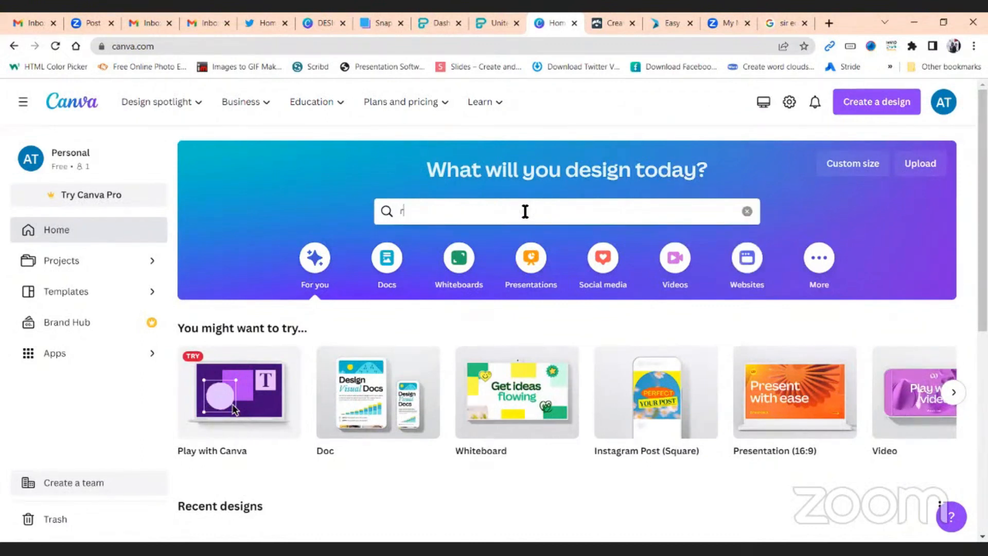
{"action": "type", "text": "esume inf"}
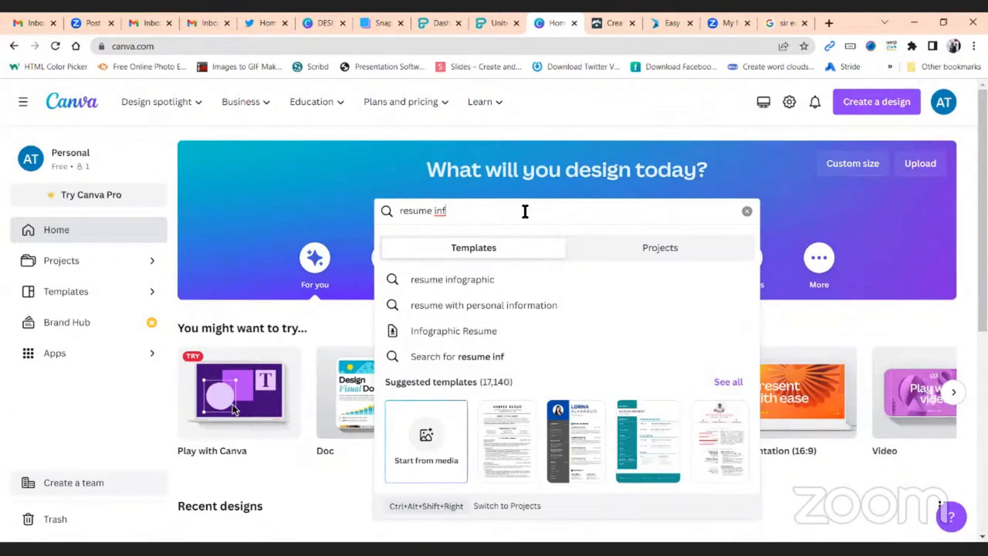
{"action": "left_click", "coordinate": [515, 278]}
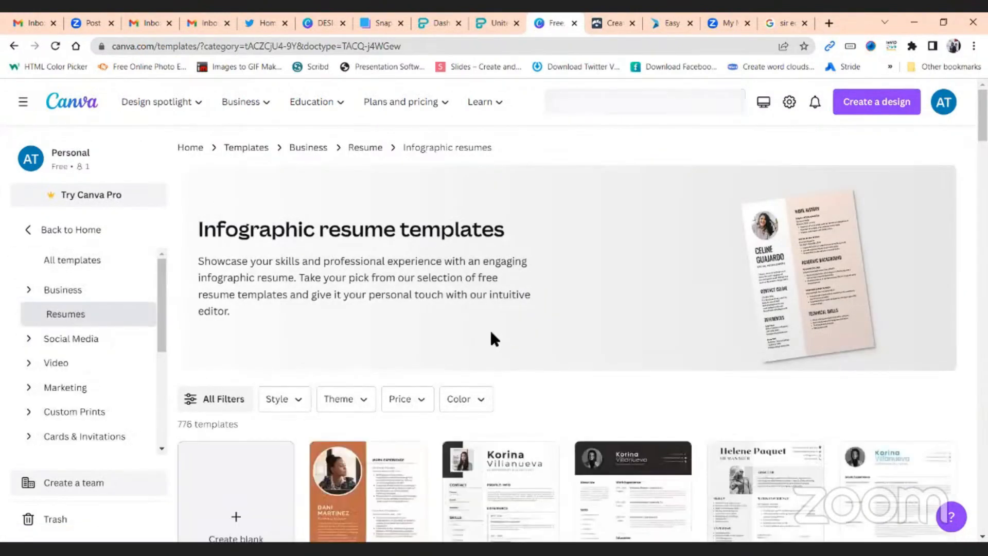
{"action": "scroll", "coordinate": [490, 340], "scroll_direction": "down", "scroll_amount": 2}
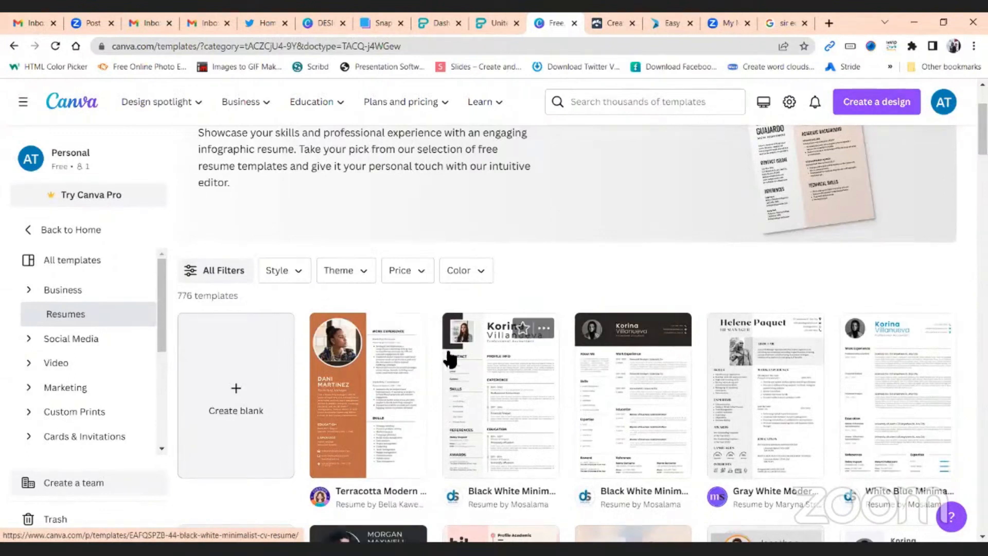
{"action": "scroll", "coordinate": [623, 264], "scroll_direction": "down", "scroll_amount": 1}
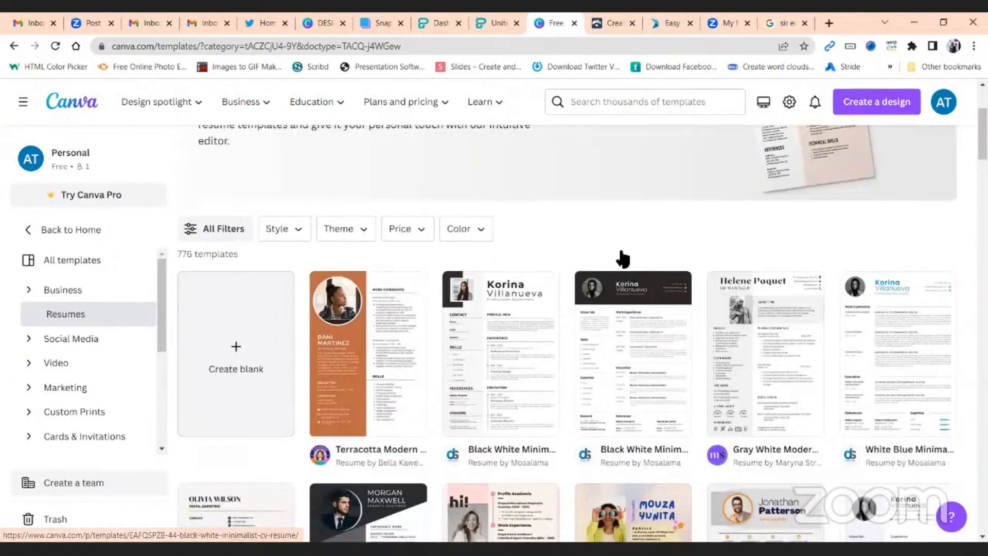
{"action": "scroll", "coordinate": [623, 259], "scroll_direction": "down", "scroll_amount": 8}
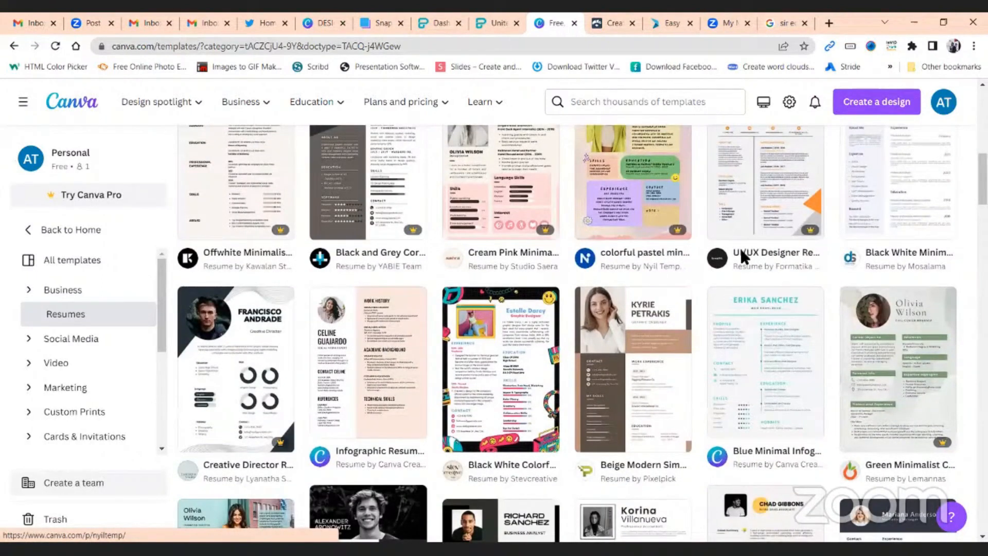
{"action": "scroll", "coordinate": [638, 252], "scroll_direction": "down", "scroll_amount": 7}
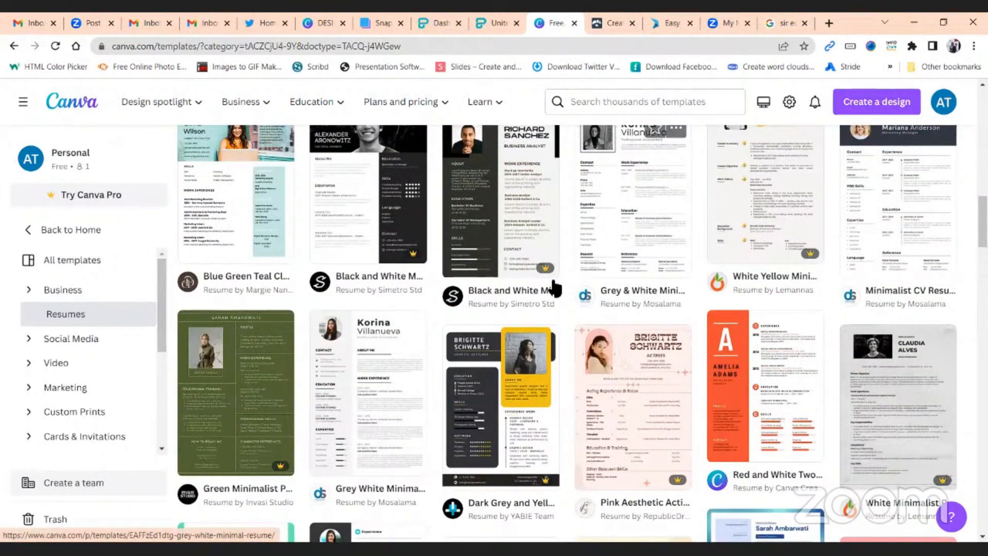
{"action": "mouse_move", "coordinate": [275, 467]}
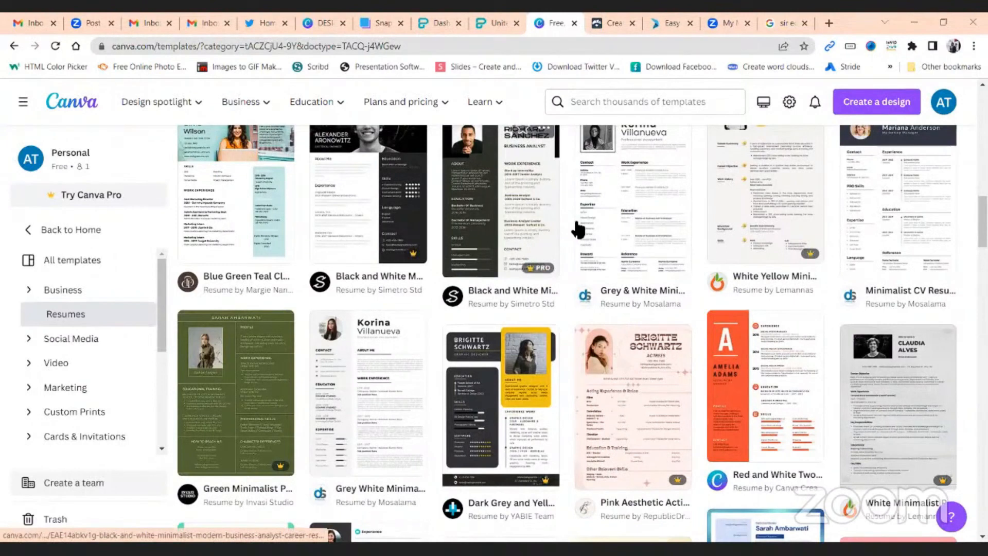
{"action": "scroll", "coordinate": [677, 307], "scroll_direction": "up", "scroll_amount": 5}
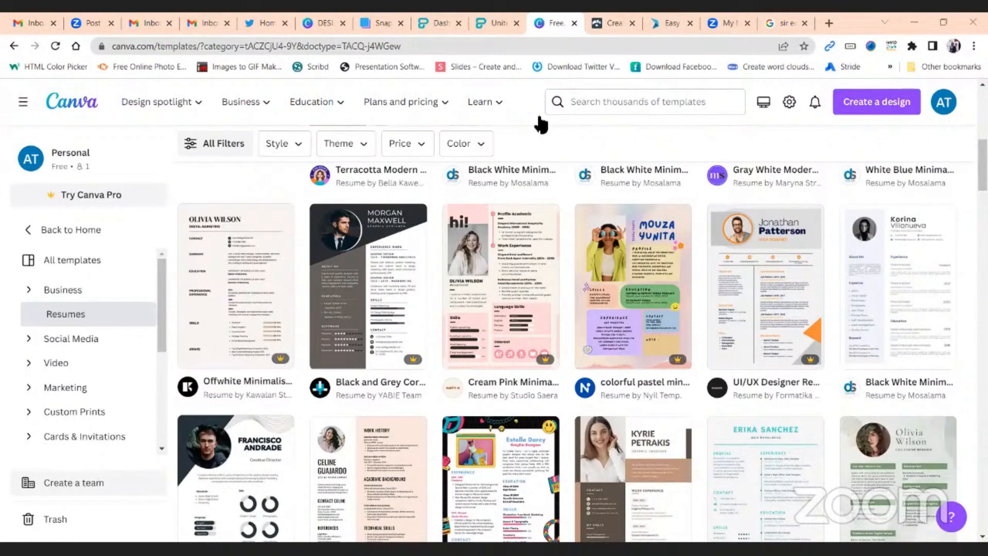
{"action": "scroll", "coordinate": [406, 370], "scroll_direction": "down", "scroll_amount": 3}
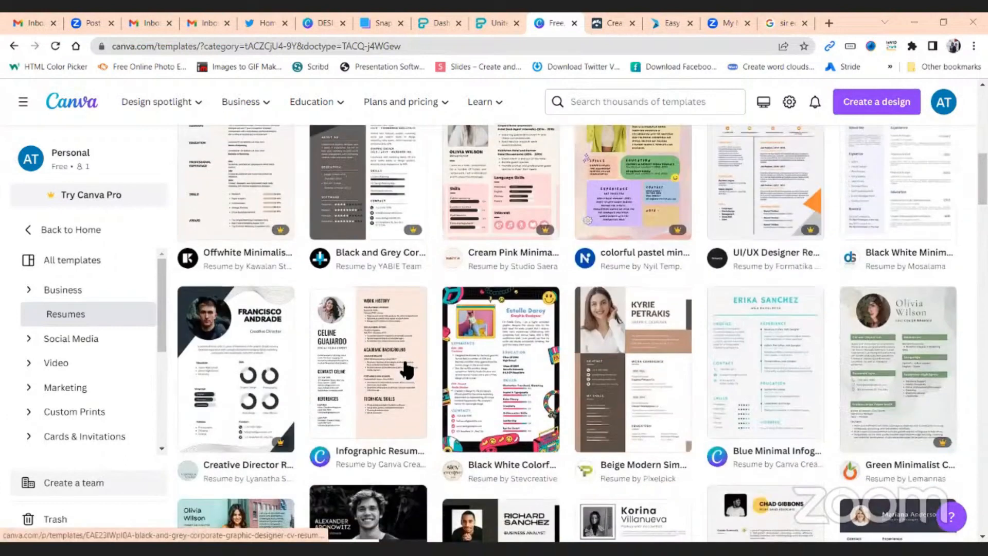
{"action": "scroll", "coordinate": [397, 383], "scroll_direction": "up", "scroll_amount": 6}
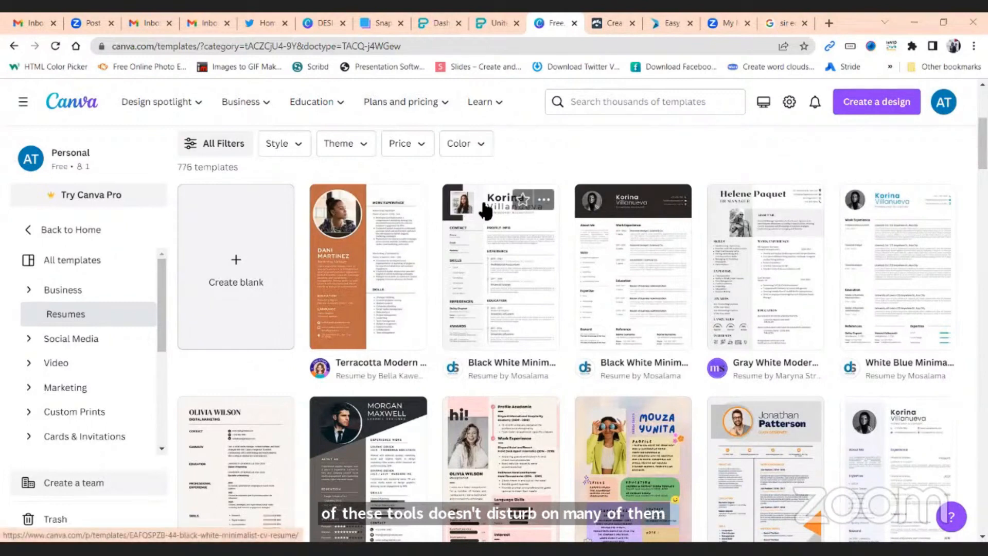
Start a new design from the Black White Minimalist CV Resume template and dismiss the tour tip
{"action": "left_click", "coordinate": [507, 250]}
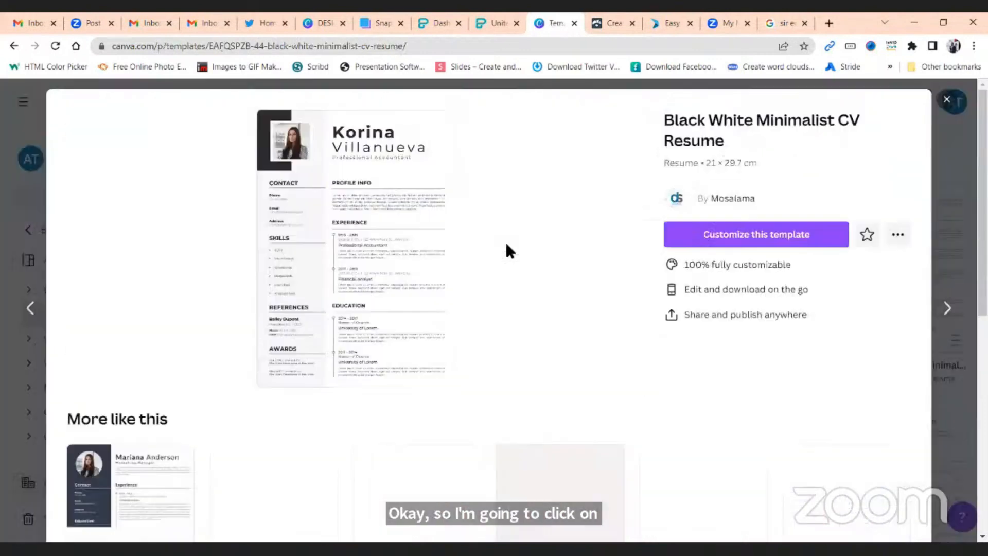
{"action": "left_click", "coordinate": [752, 238]}
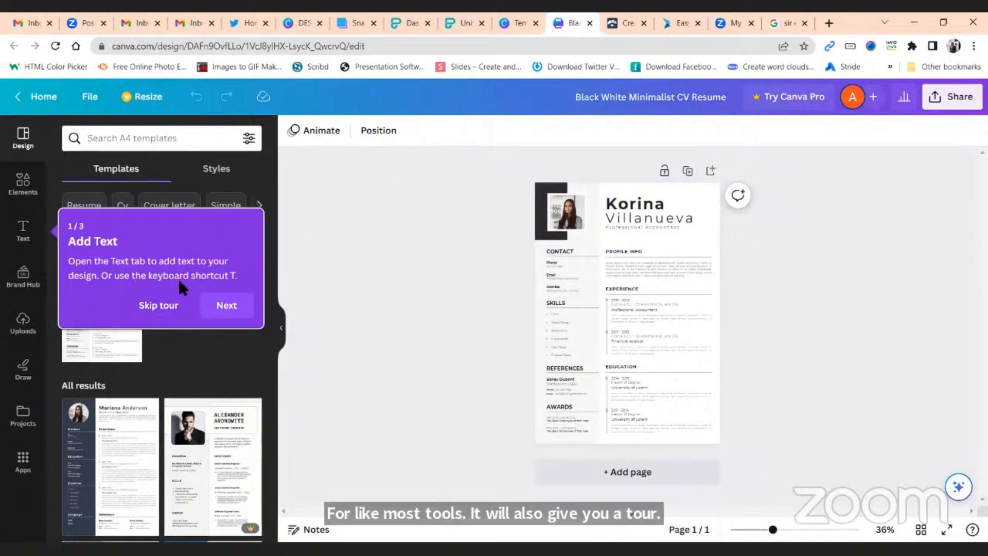
{"action": "left_click", "coordinate": [163, 311]}
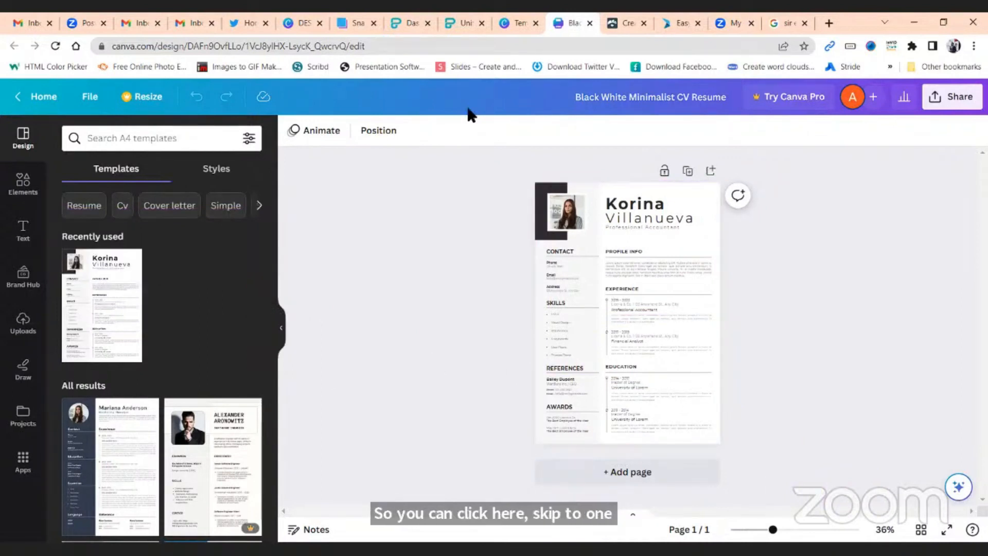
Rename the design to the owner's full name followed by 'Resume'
{"action": "left_click", "coordinate": [684, 98]}
{"action": "key", "text": "BackSpace"}
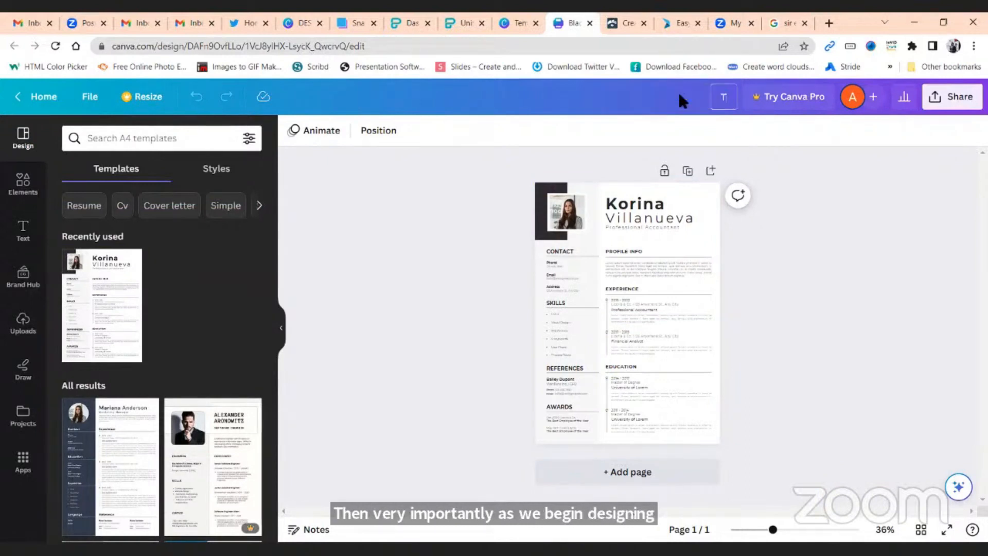
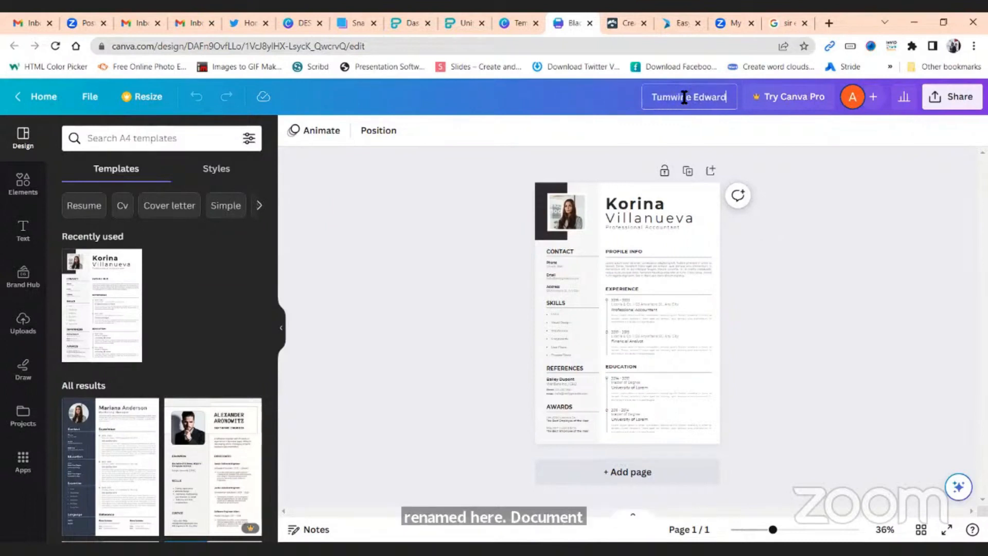
{"action": "type", "text": " Resume"}
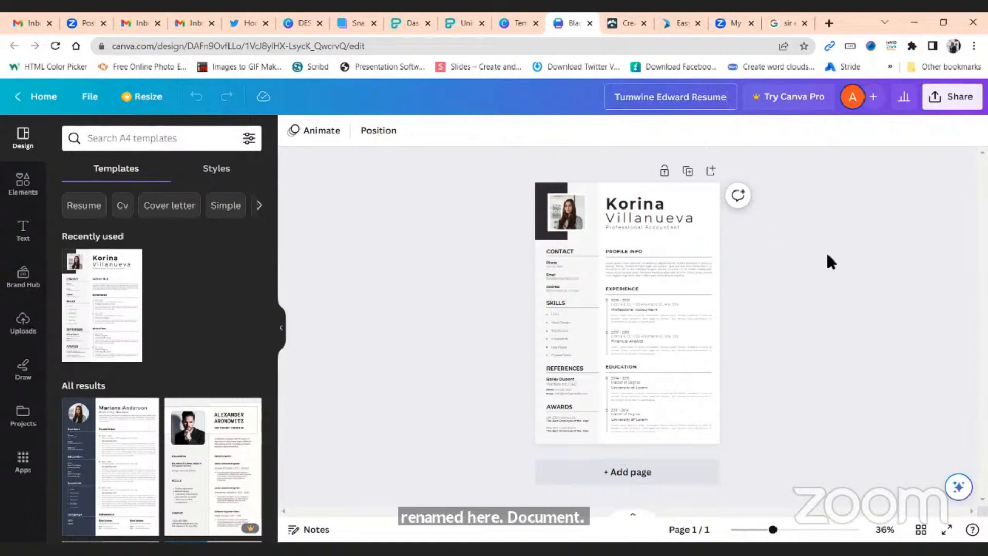
Replace the sample first name in the resume heading with the owner's full name
{"action": "left_click_drag", "start_coordinate": [774, 530], "coordinate": [800, 536]}
{"action": "scroll", "coordinate": [892, 336], "scroll_direction": "up", "scroll_amount": 4}
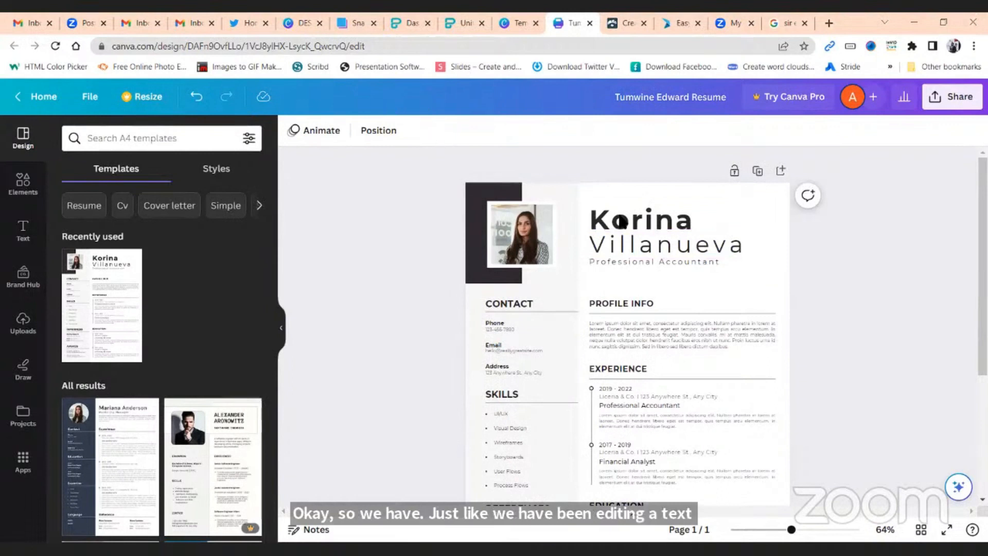
{"action": "double_click", "coordinate": [677, 227]}
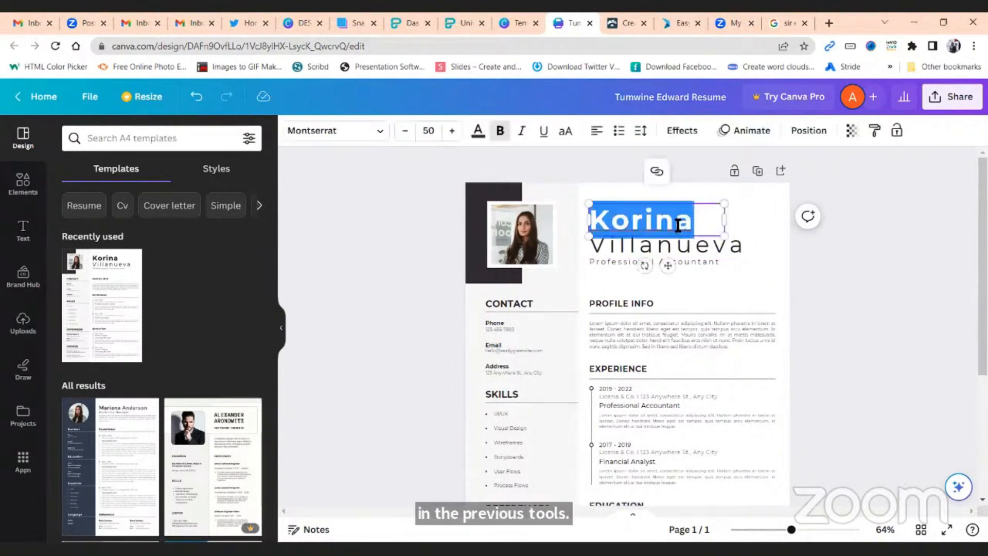
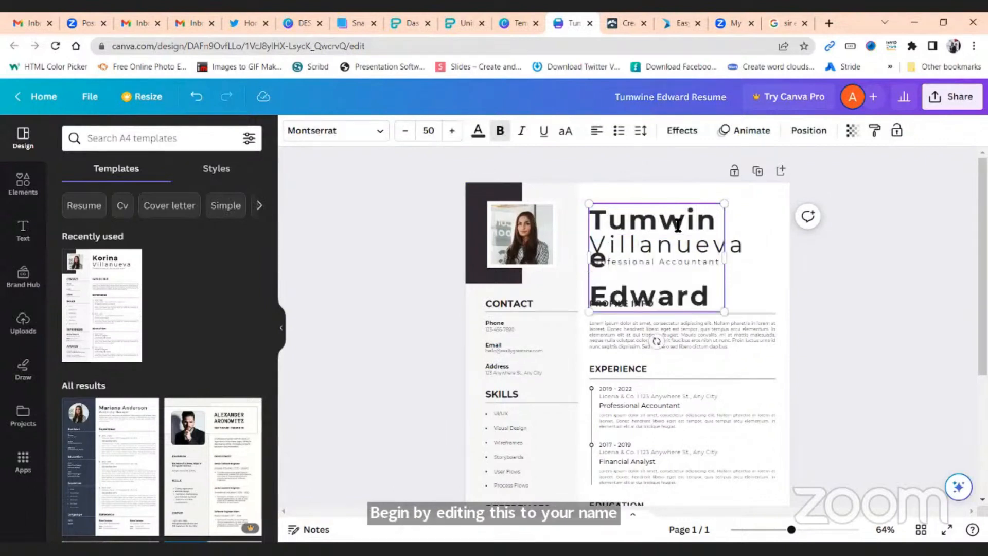
Shrink the name to size 29 and widen its box so it fits on one line
{"action": "key", "text": "ctrl+a"}
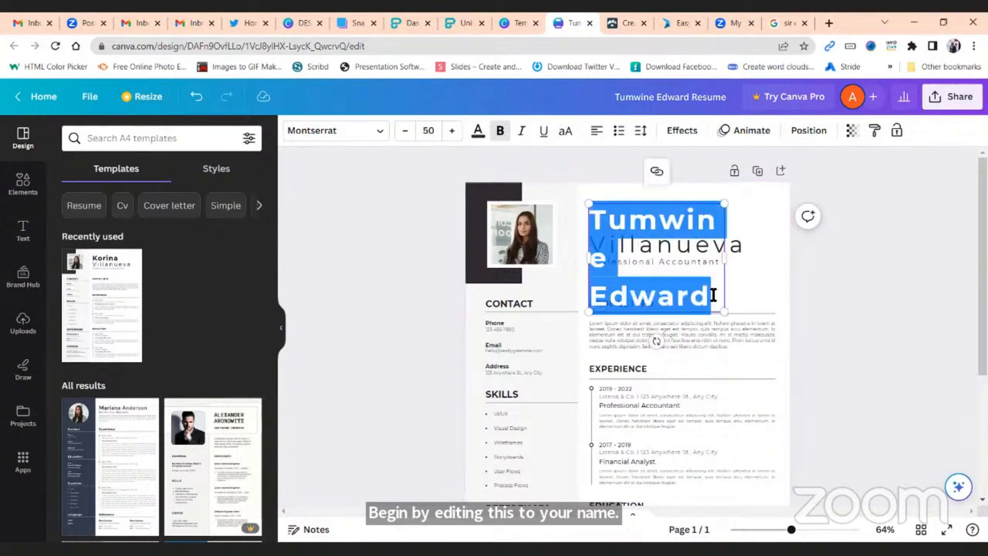
{"action": "left_click", "coordinate": [405, 132]}
{"action": "left_click", "coordinate": [406, 132]}
{"action": "left_click", "coordinate": [406, 132]}
{"action": "left_click", "coordinate": [406, 133]}
{"action": "left_click", "coordinate": [407, 132]}
{"action": "left_click", "coordinate": [407, 133]}
{"action": "left_click_drag", "start_coordinate": [726, 224], "coordinate": [777, 225]}
{"action": "left_click", "coordinate": [841, 275]}
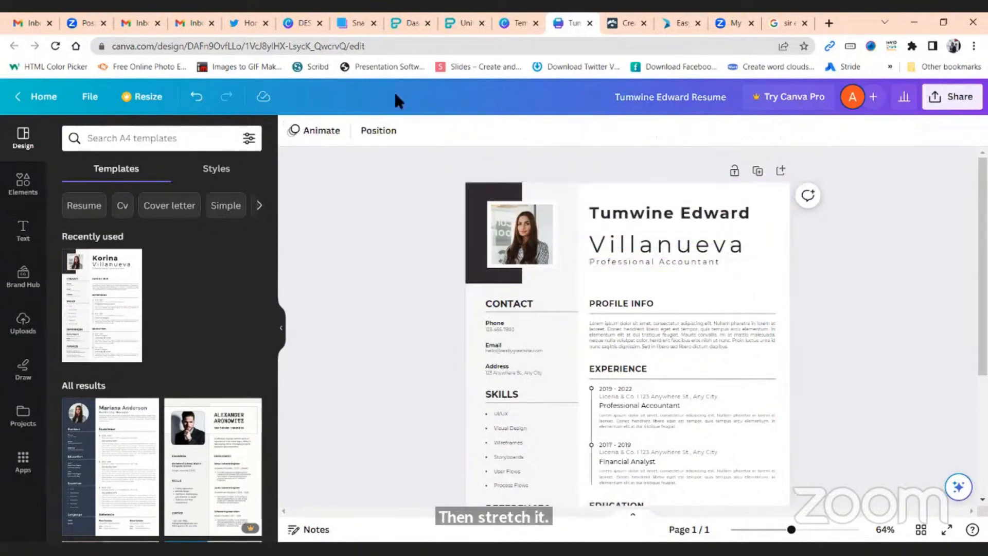
Delete the leftover surname line and change the subtitle to 'Digital Communication Consultant'
{"action": "left_click", "coordinate": [671, 246]}
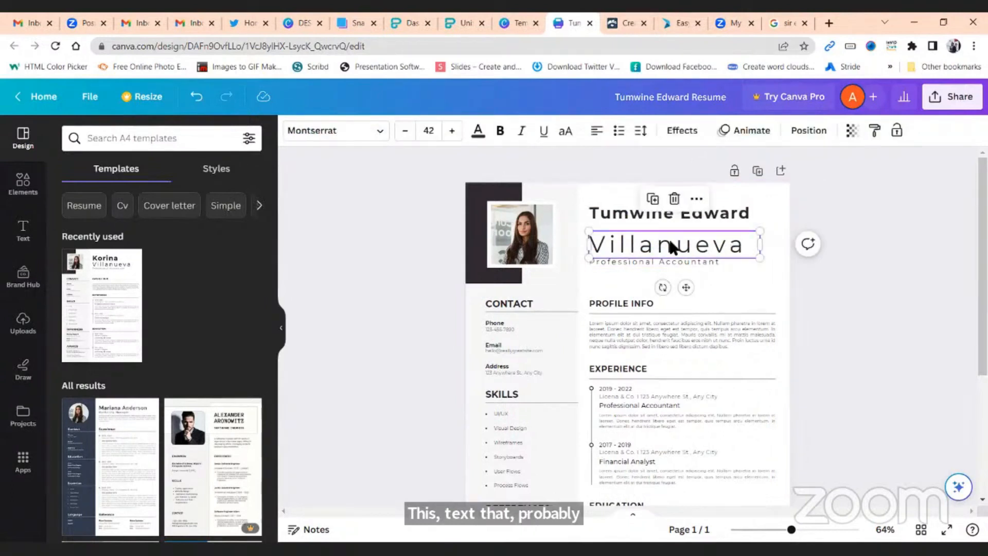
{"action": "key", "text": "Delete"}
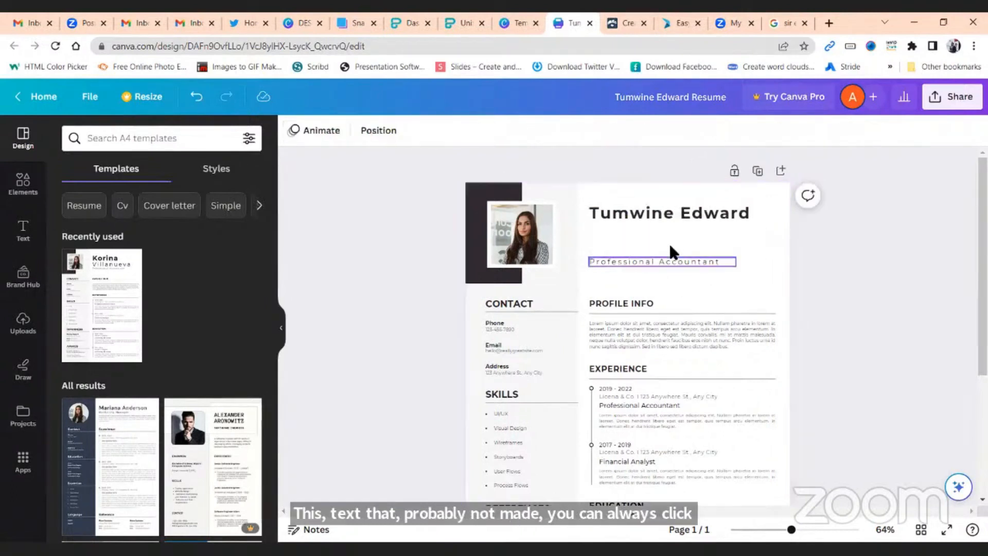
{"action": "left_click", "coordinate": [706, 265]}
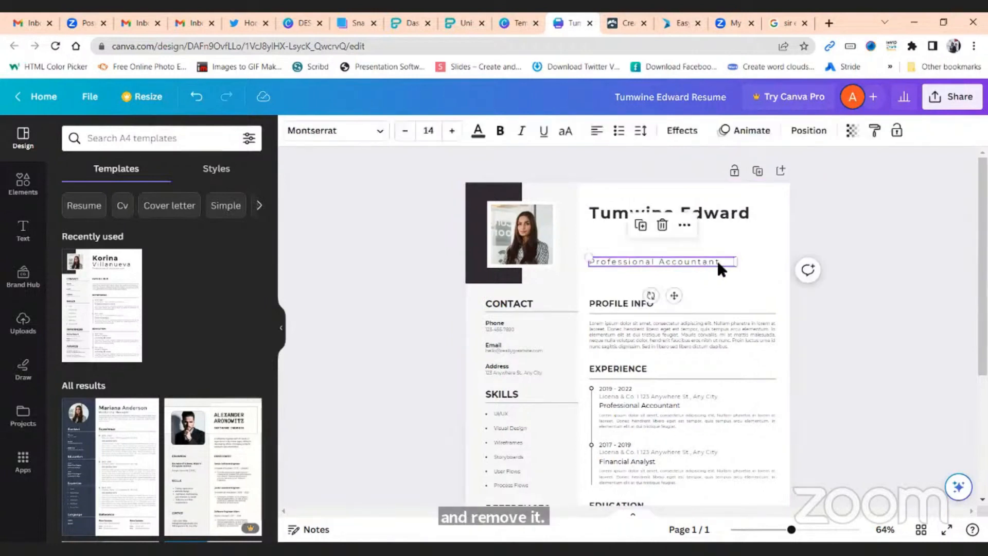
{"action": "double_click", "coordinate": [721, 265]}
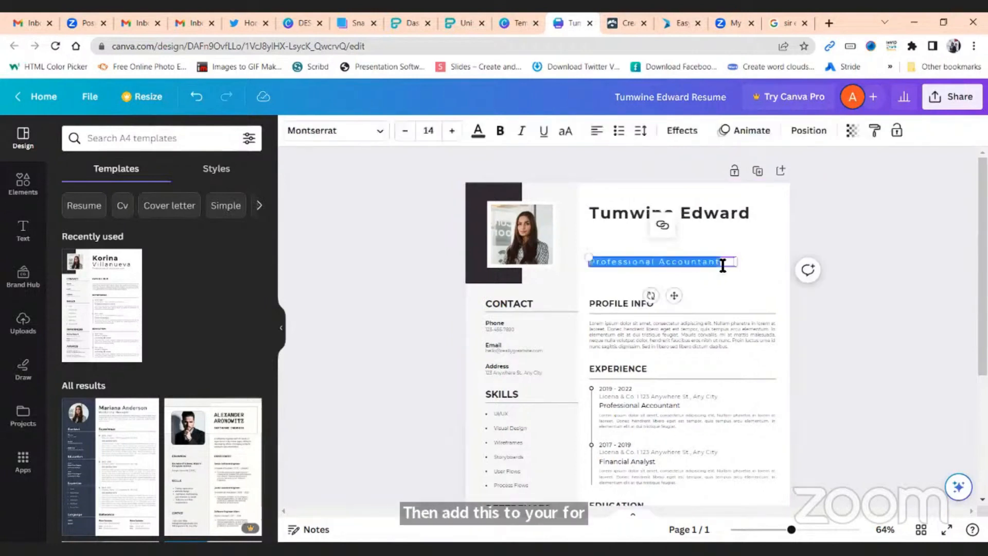
{"action": "type", "text": "Digital Commun"}
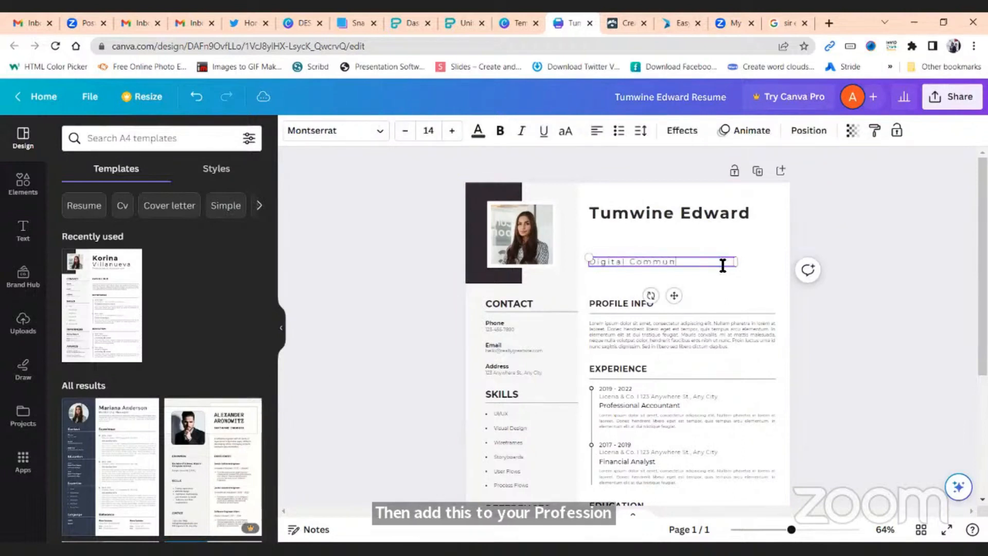
{"action": "type", "text": "ication Cons"}
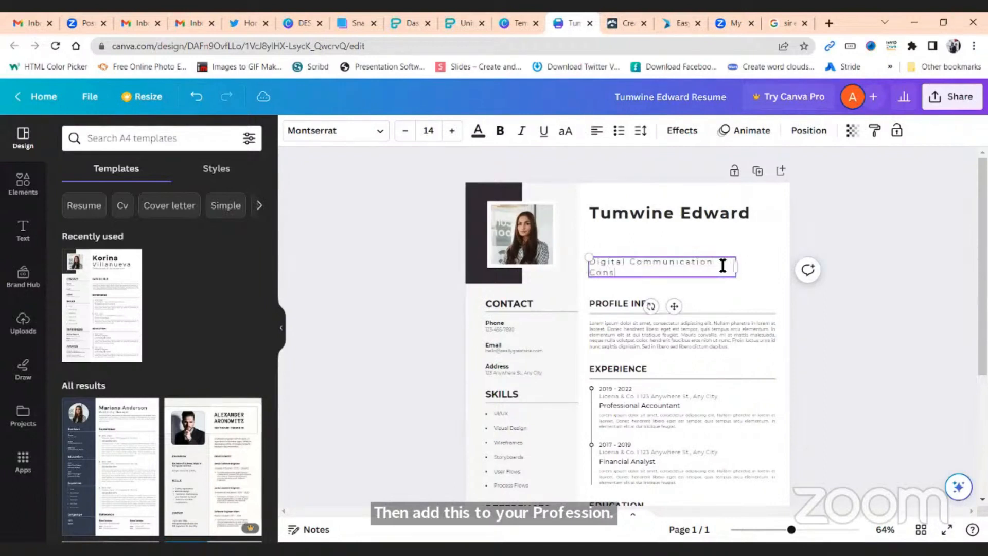
{"action": "type", "text": "ultat"}
{"action": "key", "text": "BackSpace"}
{"action": "type", "text": "n"}
{"action": "type", "text": "tant"}
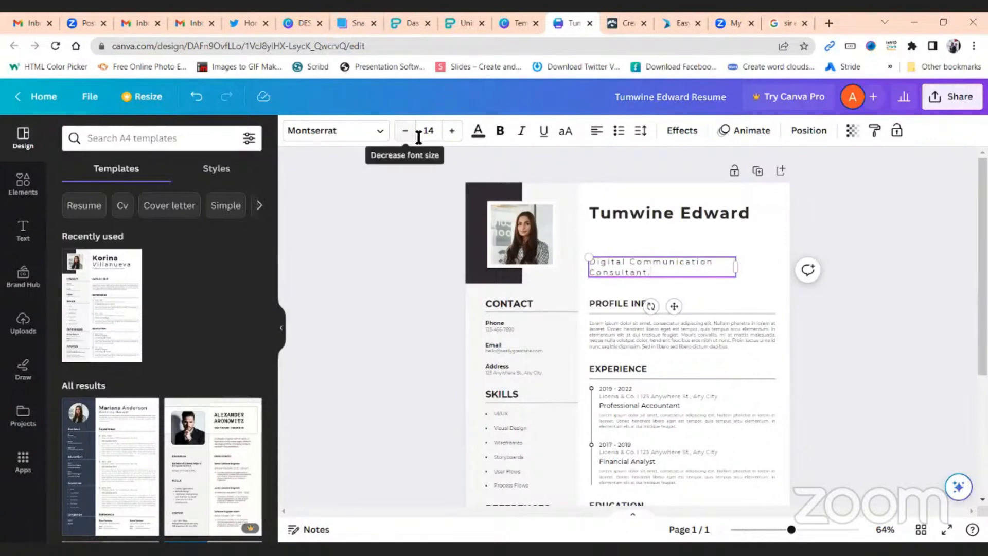
Make the job title bold, size 16, in Copperplate Gothic 33 BC
{"action": "triple_click", "coordinate": [643, 273]}
{"action": "left_click", "coordinate": [497, 135]}
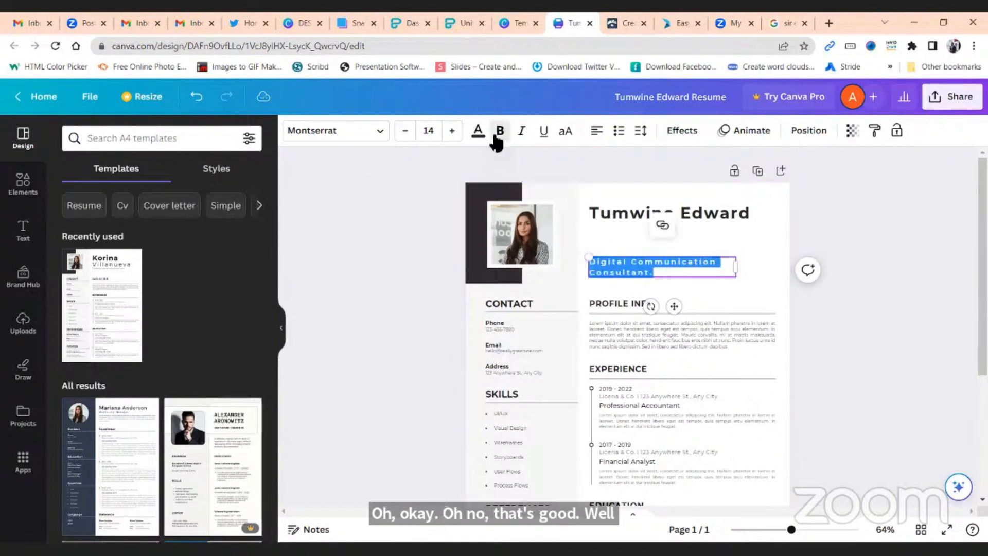
{"action": "left_click", "coordinate": [452, 131]}
{"action": "left_click", "coordinate": [451, 131]}
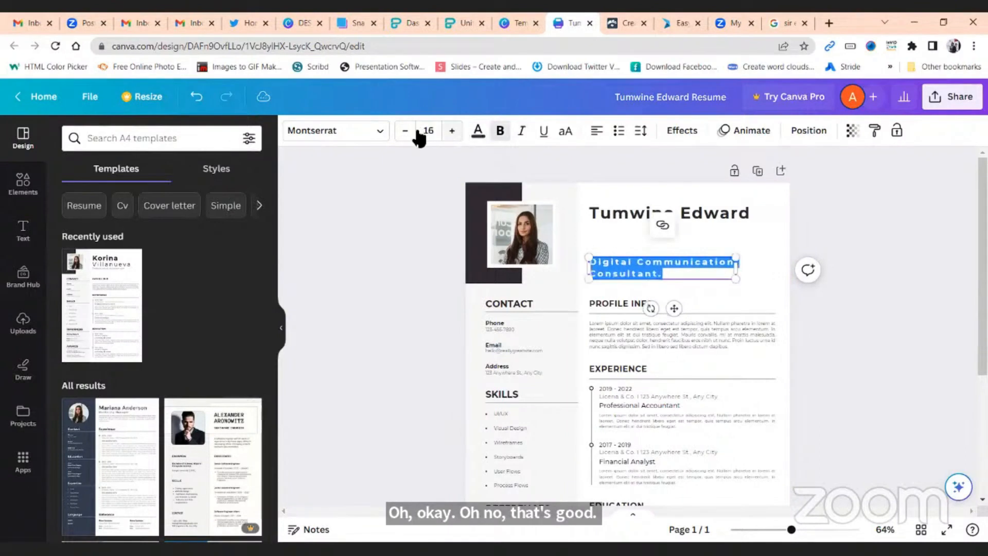
{"action": "left_click", "coordinate": [377, 138]}
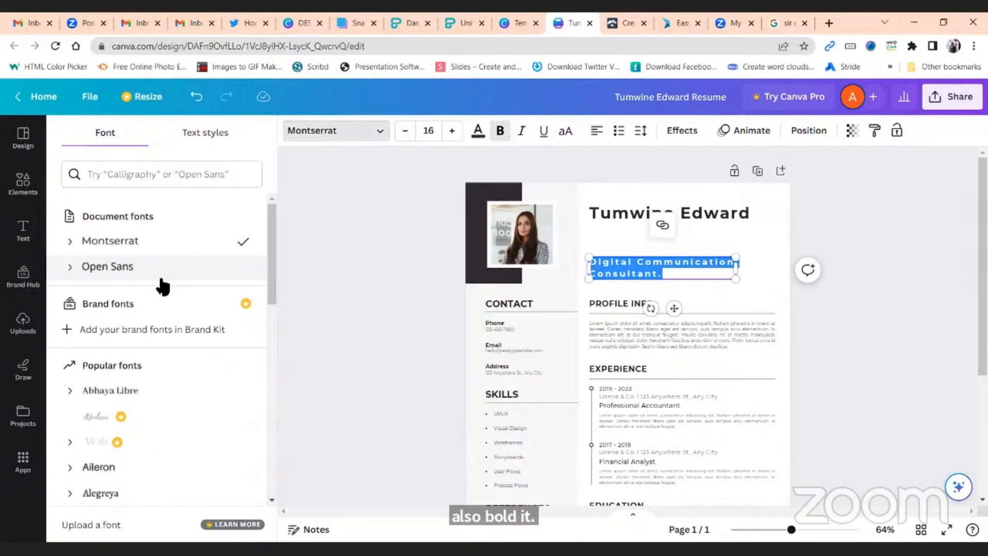
{"action": "scroll", "coordinate": [169, 313], "scroll_direction": "down", "scroll_amount": 5}
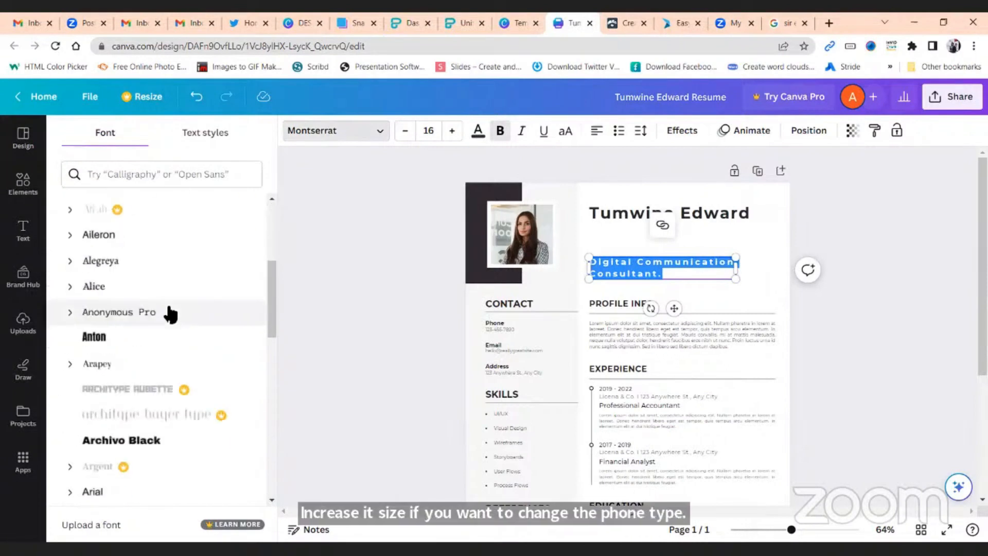
{"action": "scroll", "coordinate": [170, 314], "scroll_direction": "down", "scroll_amount": 4}
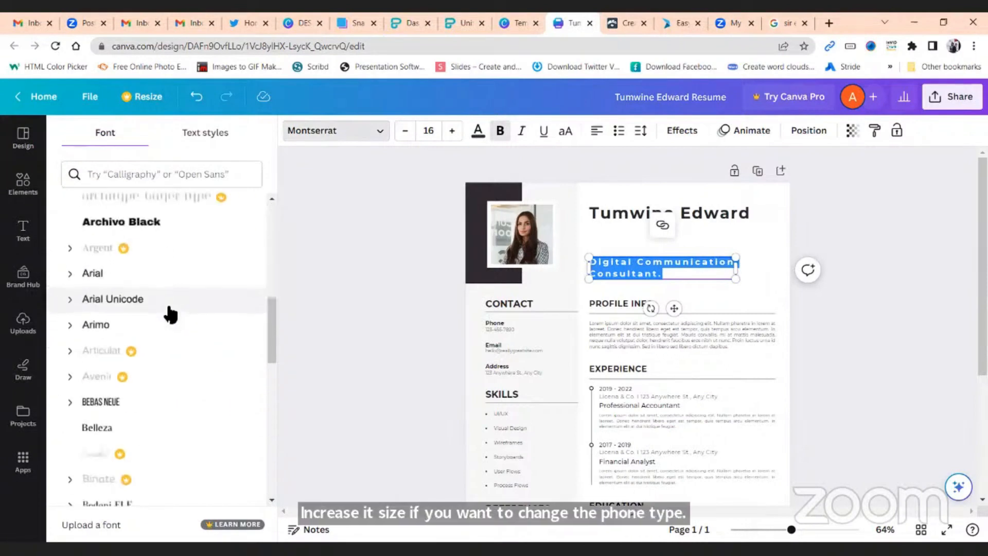
{"action": "scroll", "coordinate": [170, 314], "scroll_direction": "down", "scroll_amount": 4}
{"action": "scroll", "coordinate": [170, 314], "scroll_direction": "down", "scroll_amount": 2}
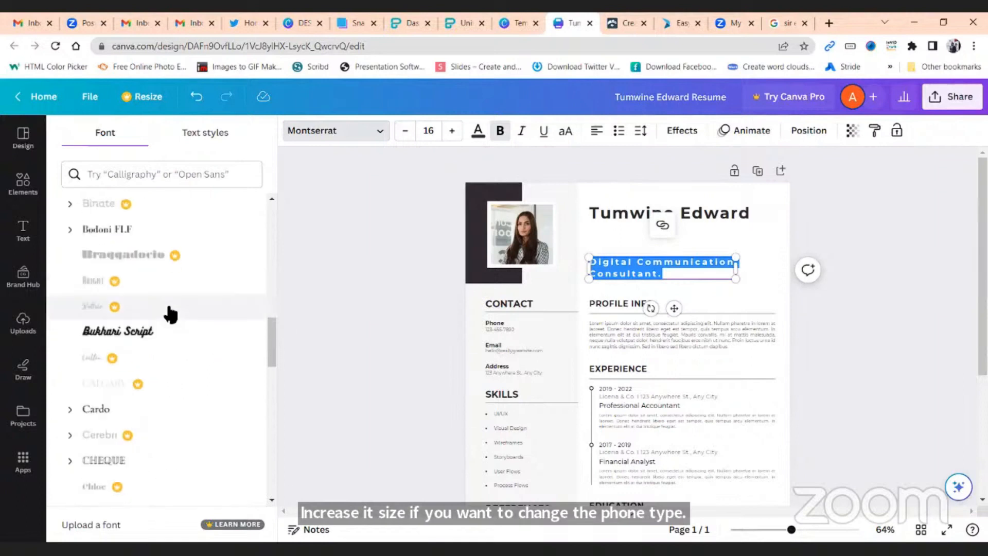
{"action": "scroll", "coordinate": [170, 313], "scroll_direction": "up", "scroll_amount": 4}
{"action": "scroll", "coordinate": [143, 347], "scroll_direction": "up", "scroll_amount": 8}
{"action": "scroll", "coordinate": [140, 348], "scroll_direction": "down", "scroll_amount": 10}
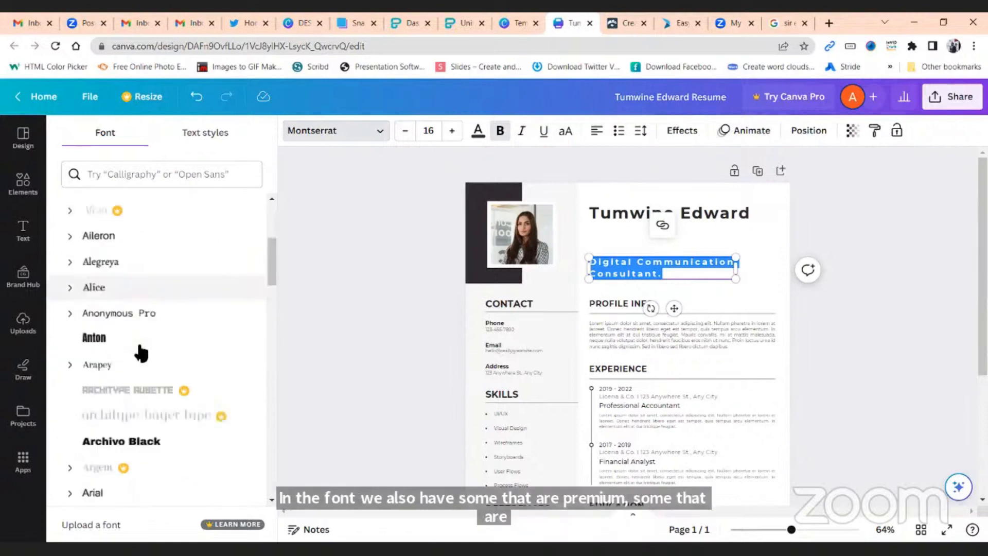
{"action": "scroll", "coordinate": [141, 350], "scroll_direction": "down", "scroll_amount": 3}
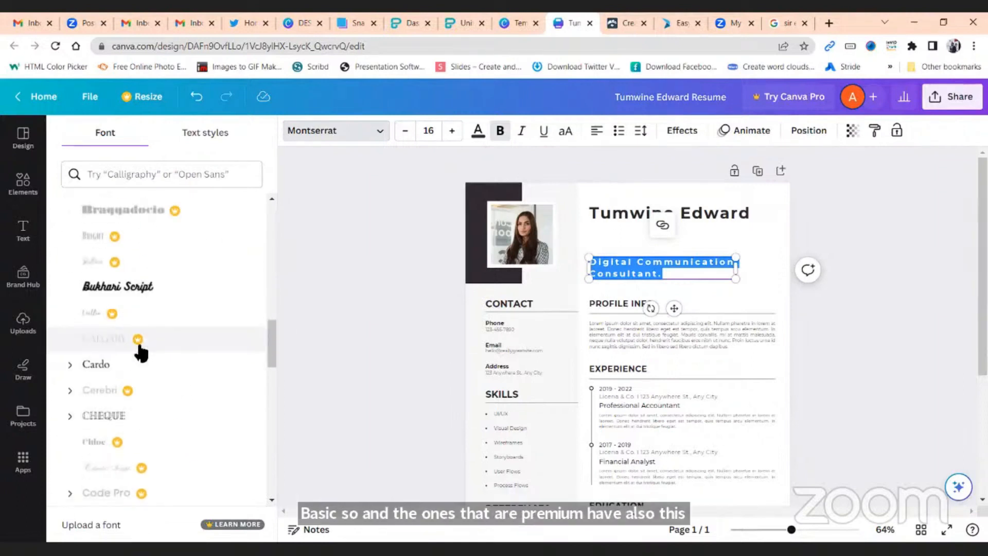
{"action": "scroll", "coordinate": [141, 350], "scroll_direction": "down", "scroll_amount": 5}
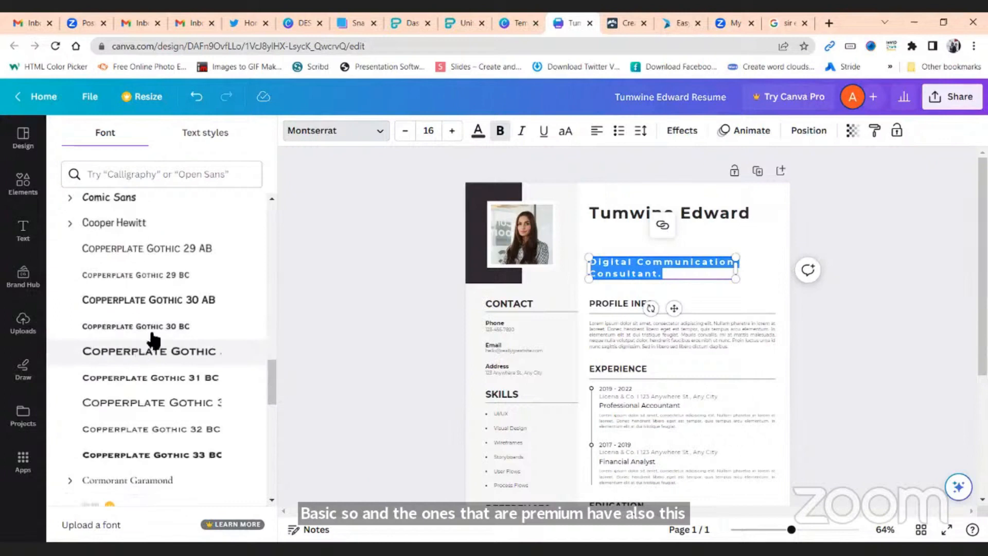
{"action": "left_click", "coordinate": [175, 457]}
Widen the job-title box to the column edge and move it up under the name
{"action": "left_click_drag", "start_coordinate": [739, 273], "coordinate": [779, 280]}
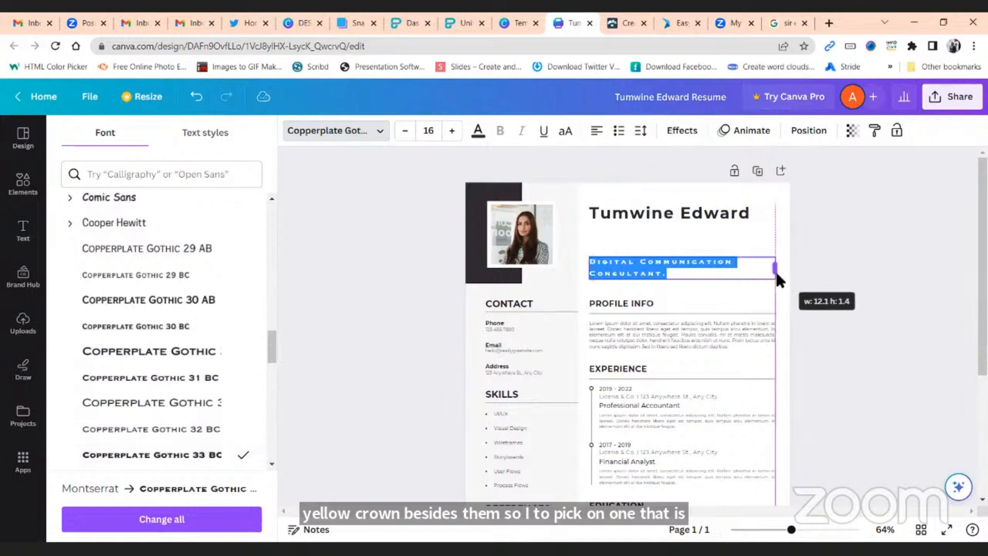
{"action": "left_click_drag", "start_coordinate": [694, 309], "coordinate": [694, 292]}
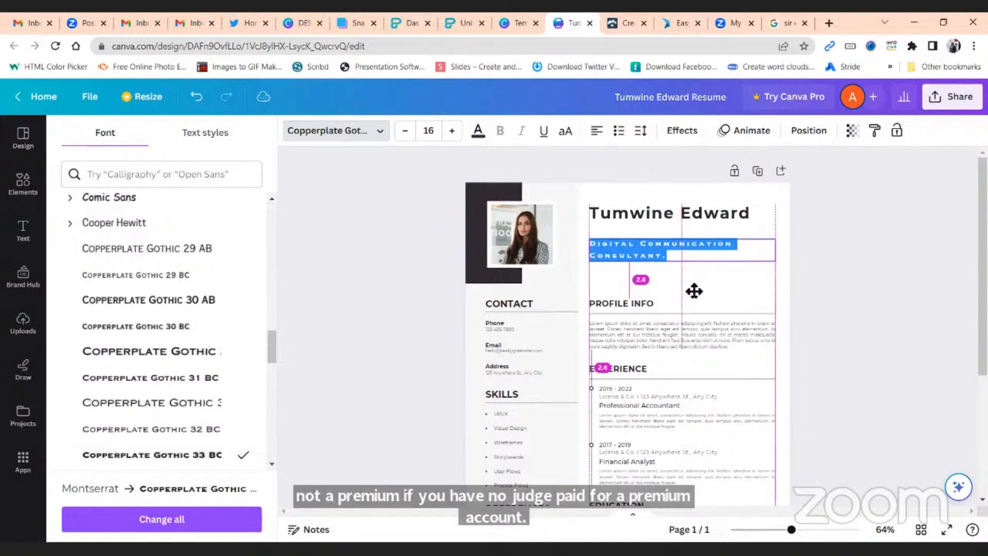
{"action": "left_click", "coordinate": [864, 327]}
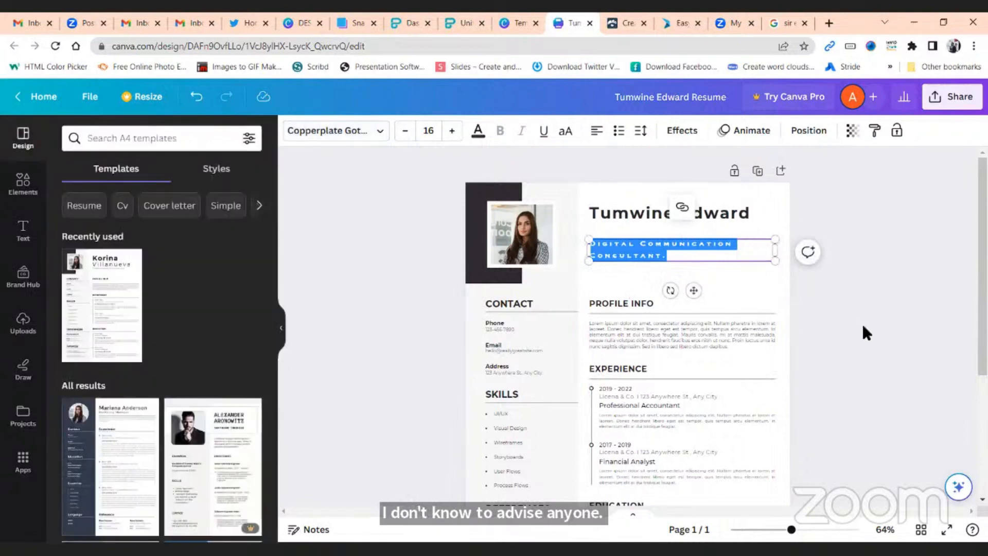
{"action": "left_click", "coordinate": [863, 322]}
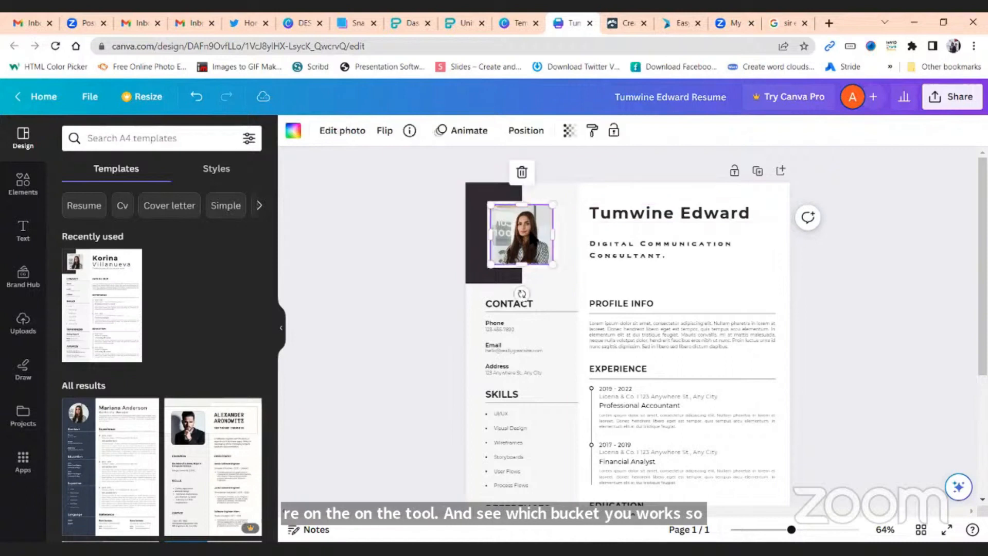
Deselect the photo and bring up the Uploads panel
{"action": "left_click", "coordinate": [415, 267]}
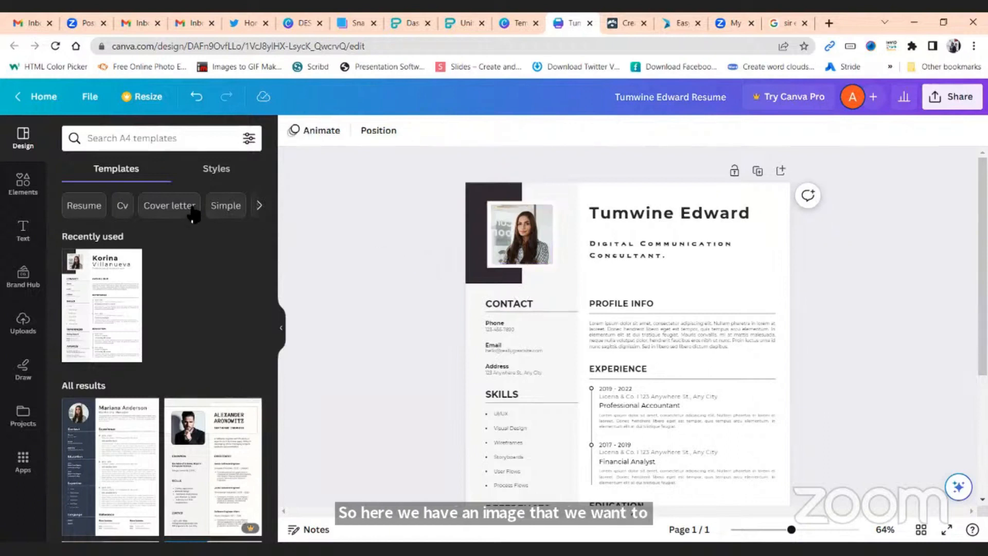
{"action": "left_click", "coordinate": [23, 322]}
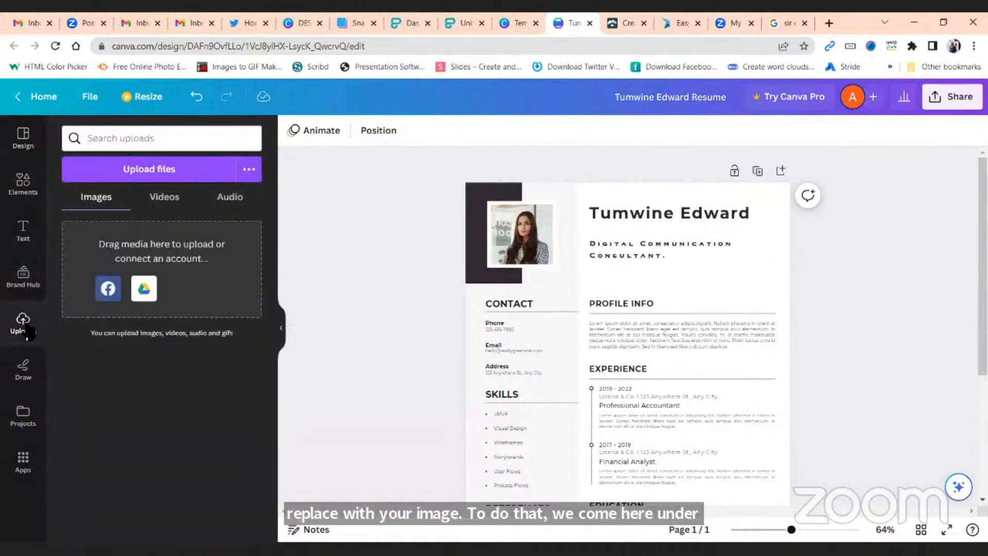
Upload the WhatsApp portrait image from the Downloads folder into Canva's uploads
{"action": "left_click", "coordinate": [144, 172]}
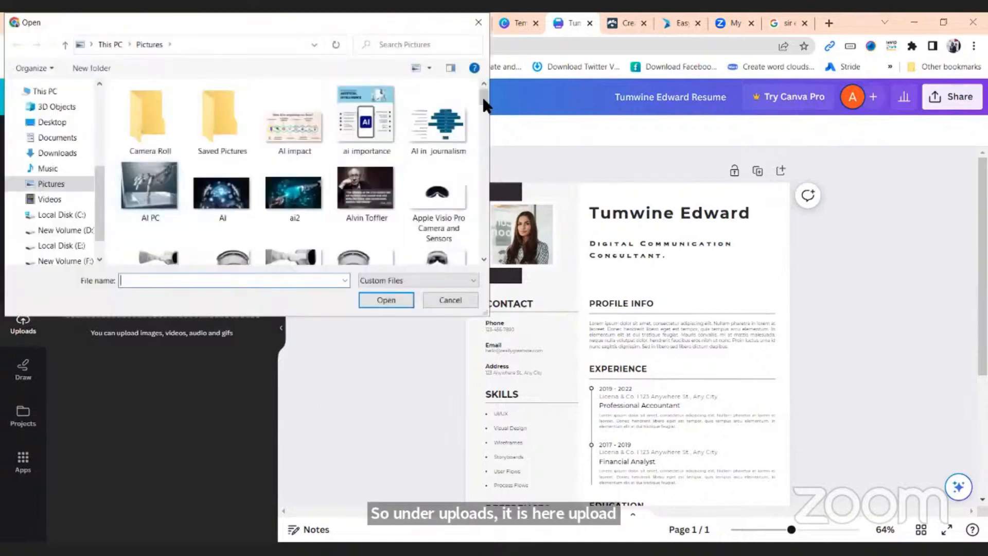
{"action": "left_click", "coordinate": [484, 135]}
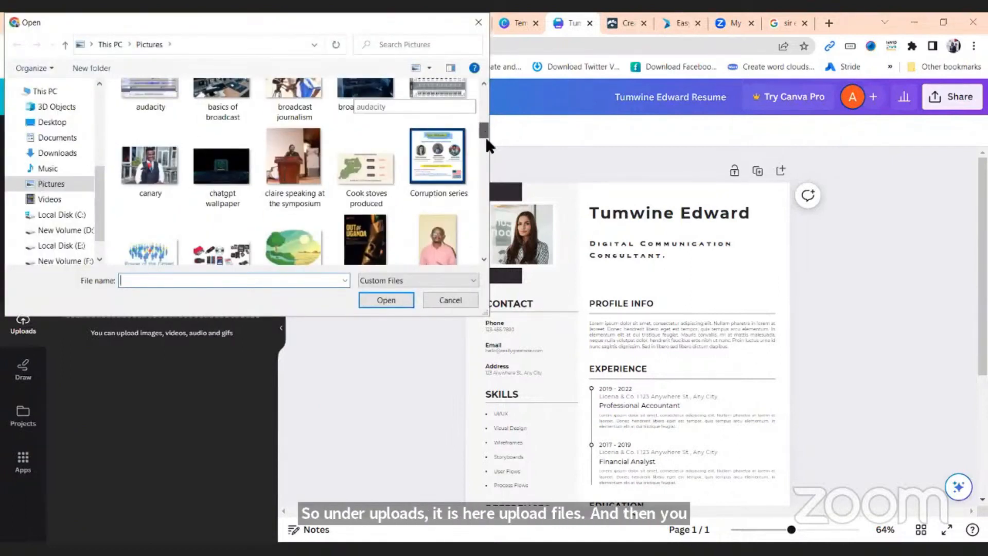
{"action": "scroll", "coordinate": [486, 139], "scroll_direction": "down", "scroll_amount": 2}
{"action": "scroll", "coordinate": [489, 158], "scroll_direction": "down", "scroll_amount": 10}
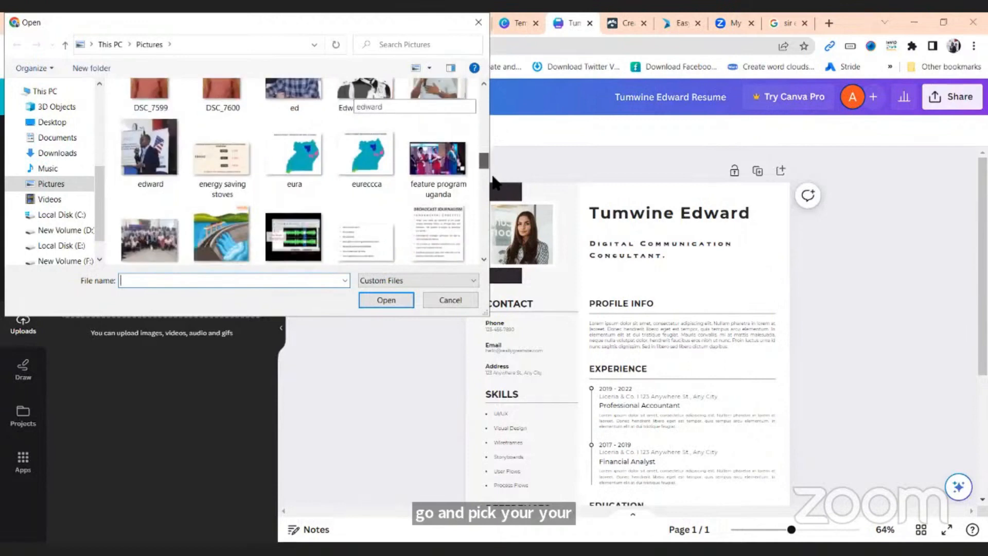
{"action": "scroll", "coordinate": [491, 202], "scroll_direction": "down", "scroll_amount": 6}
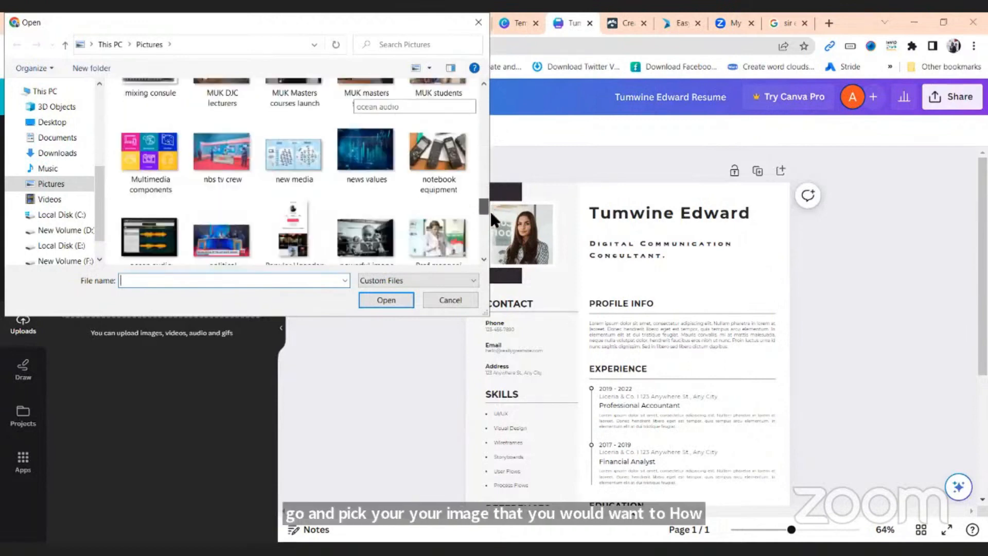
{"action": "scroll", "coordinate": [485, 247], "scroll_direction": "down", "scroll_amount": 5}
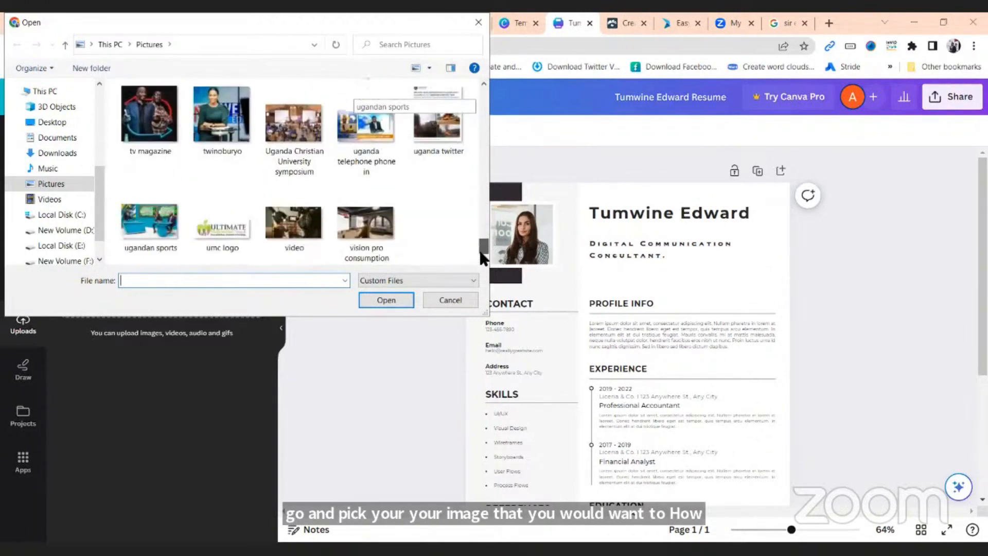
{"action": "left_click", "coordinate": [60, 155]}
{"action": "scroll", "coordinate": [477, 118], "scroll_direction": "down", "scroll_amount": 1}
{"action": "left_click_drag", "start_coordinate": [479, 122], "coordinate": [477, 151]}
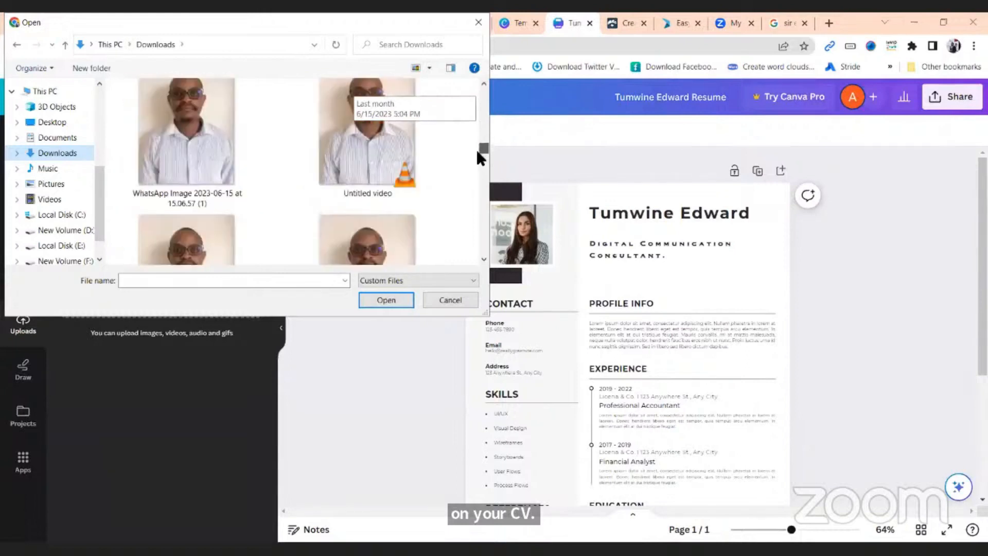
{"action": "left_click", "coordinate": [222, 143]}
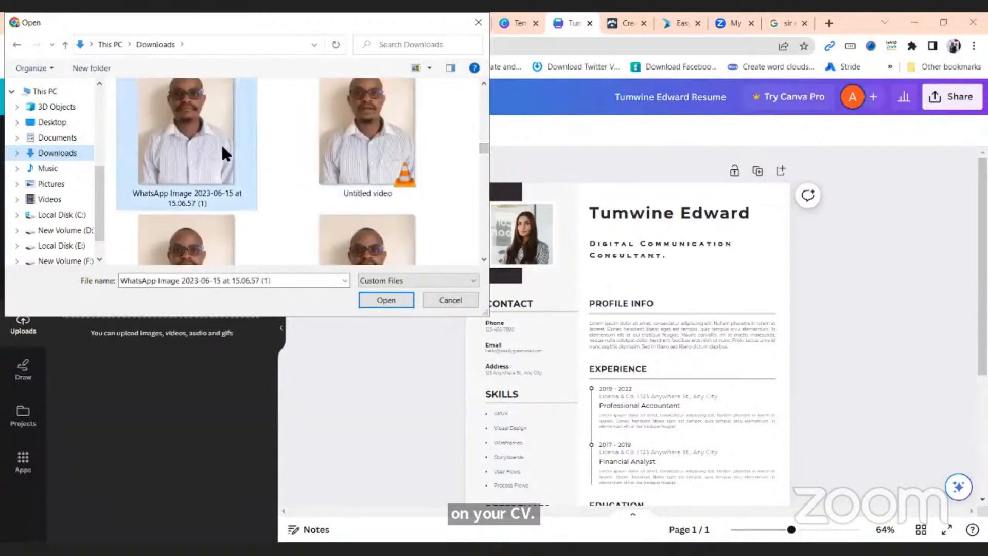
{"action": "left_click", "coordinate": [398, 304]}
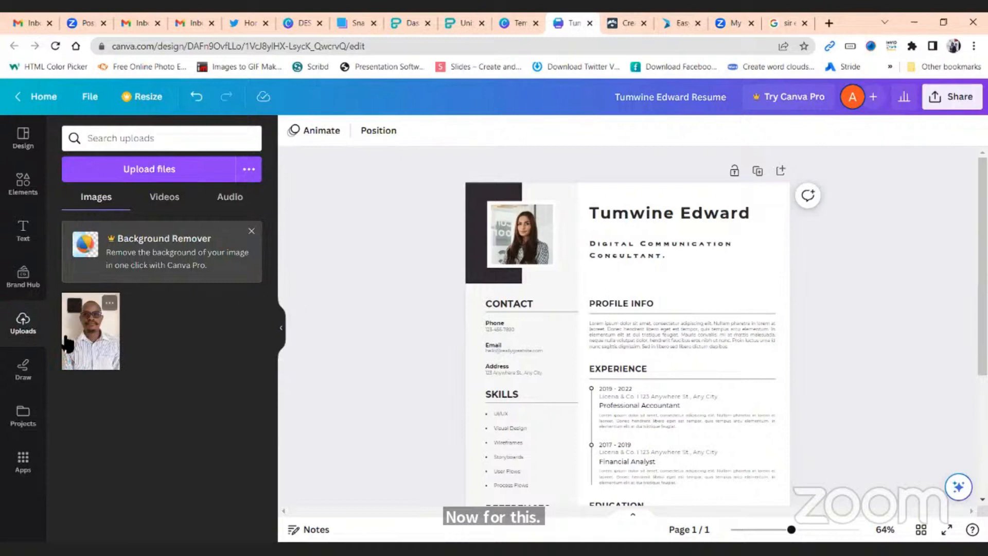
Drop the uploaded portrait onto the resume's photo frame, replacing the sample portrait
{"action": "left_click_drag", "start_coordinate": [92, 335], "coordinate": [524, 247]}
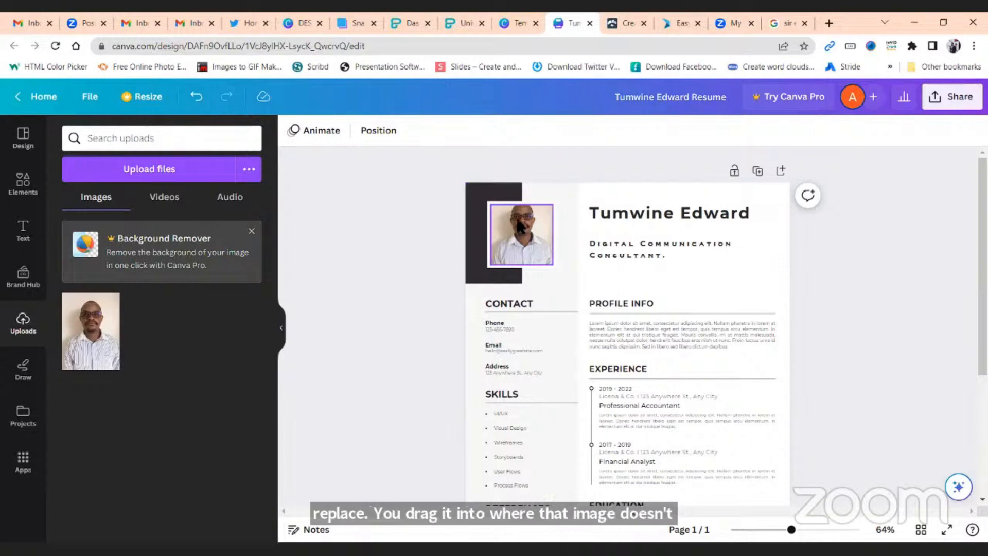
{"action": "scroll", "coordinate": [697, 308], "scroll_direction": "down", "scroll_amount": 3}
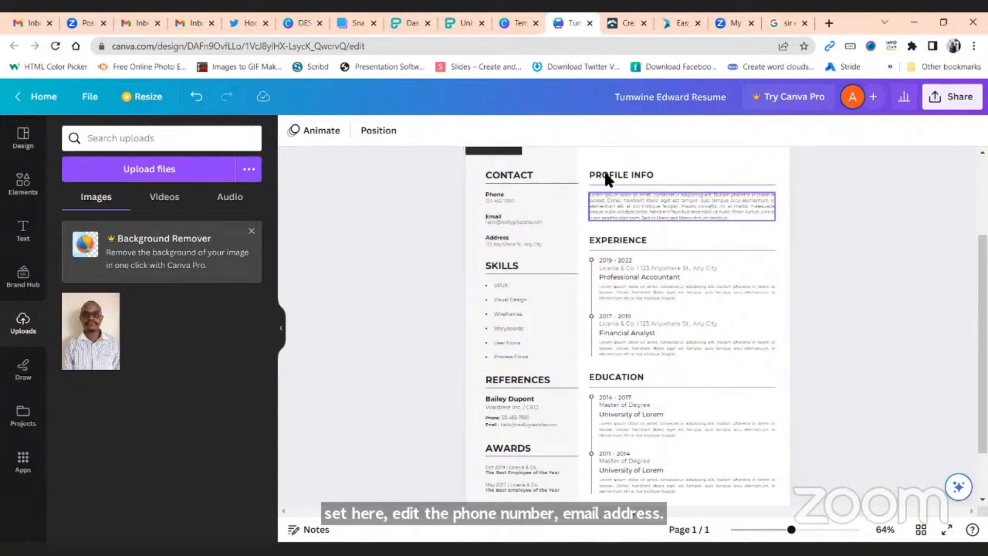
{"action": "scroll", "coordinate": [638, 381], "scroll_direction": "down", "scroll_amount": 2}
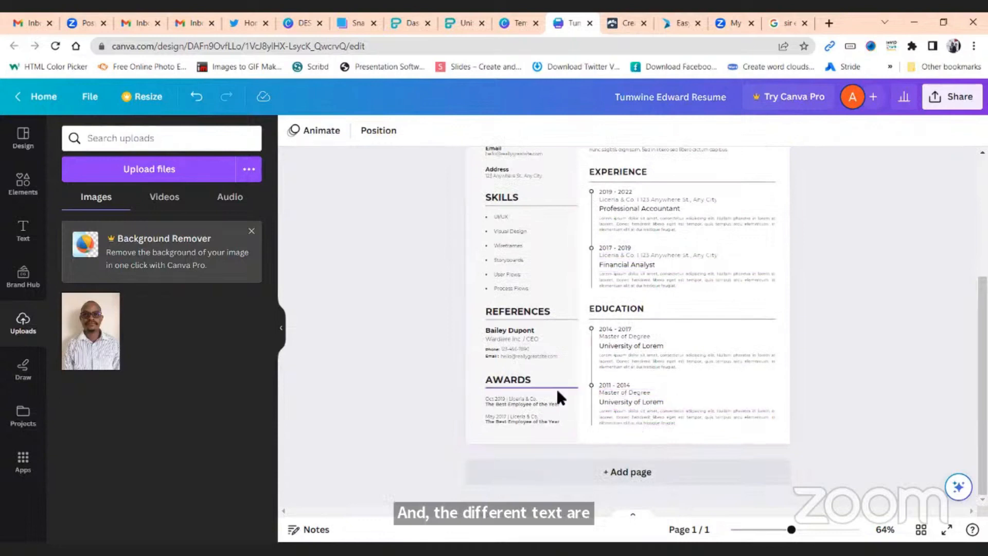
{"action": "scroll", "coordinate": [557, 387], "scroll_direction": "up", "scroll_amount": 4}
{"action": "scroll", "coordinate": [557, 402], "scroll_direction": "up", "scroll_amount": 2}
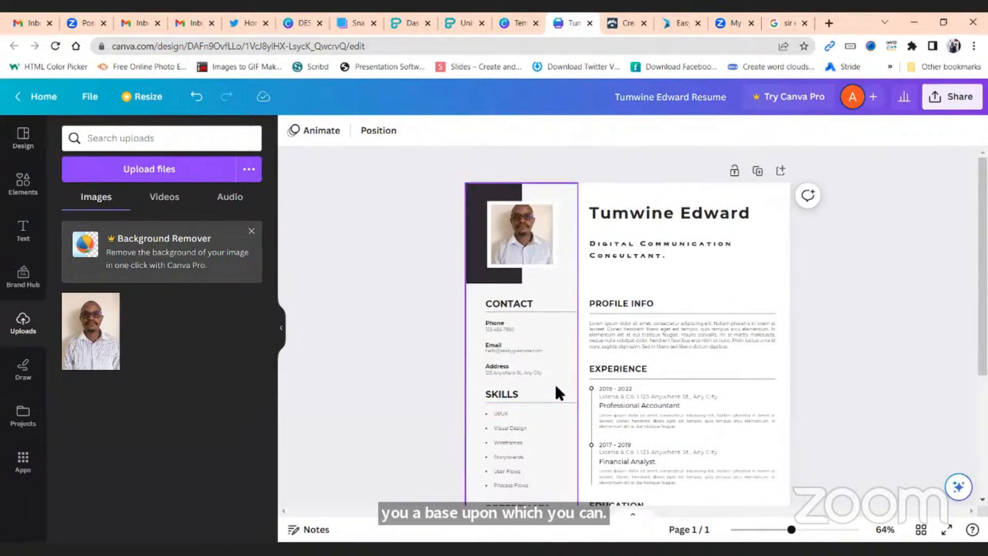
Search the Elements library for 'shapes'
{"action": "left_click", "coordinate": [23, 183]}
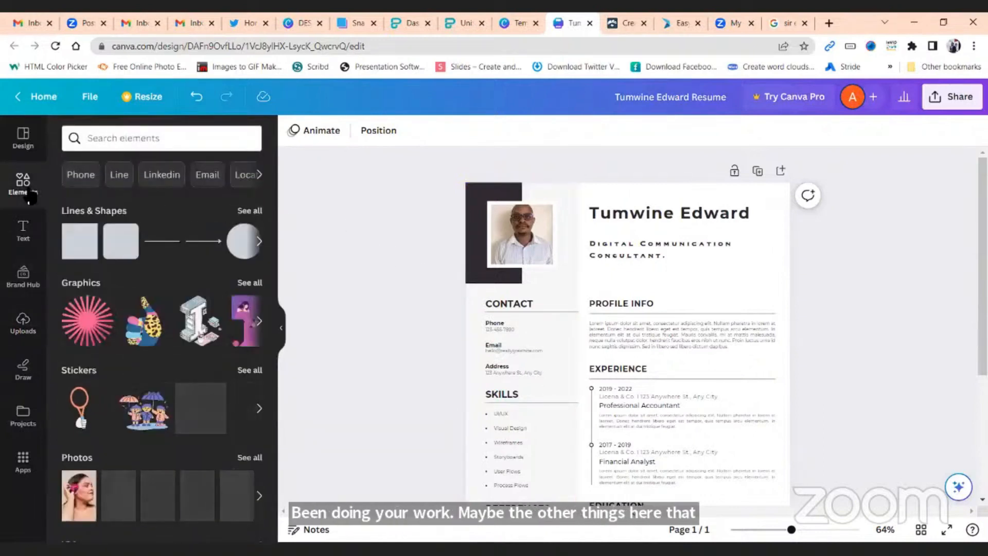
{"action": "left_click", "coordinate": [151, 139]}
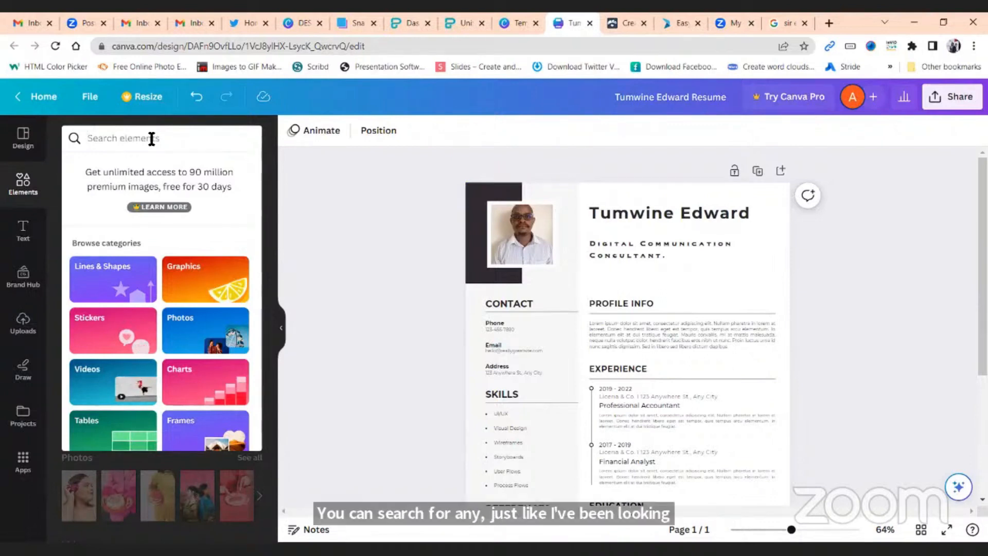
{"action": "type", "text": "d"}
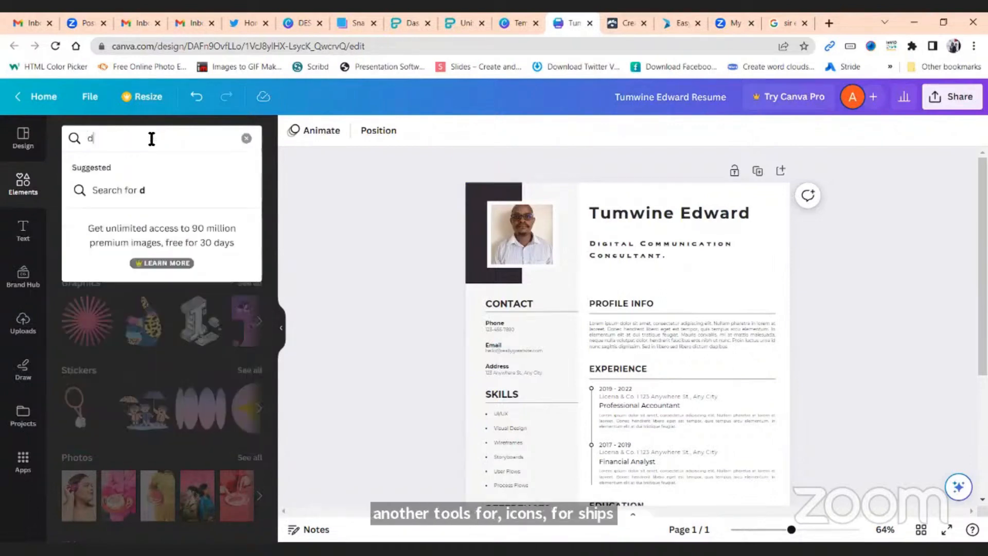
{"action": "key", "text": "BackSpace"}
{"action": "type", "text": "shapes"}
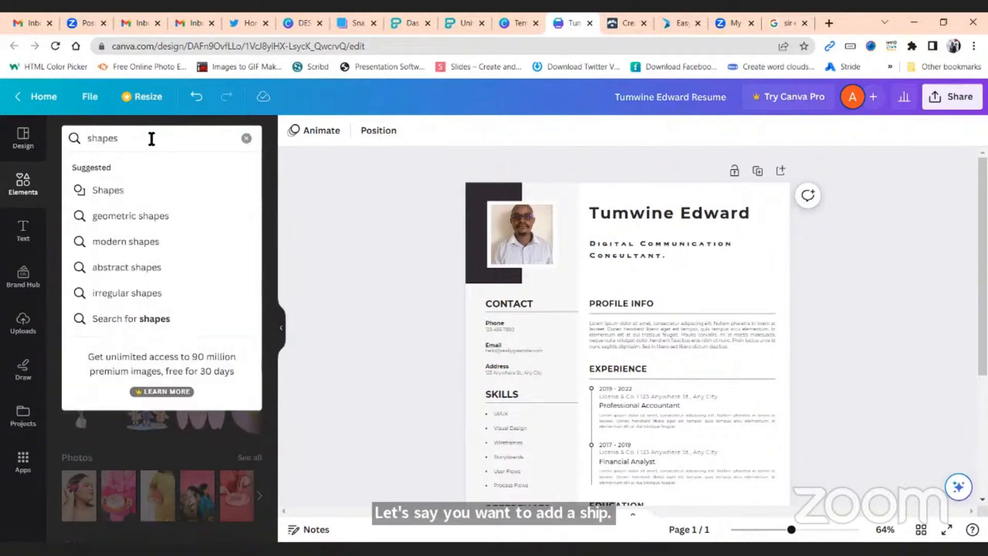
{"action": "key", "text": "Return"}
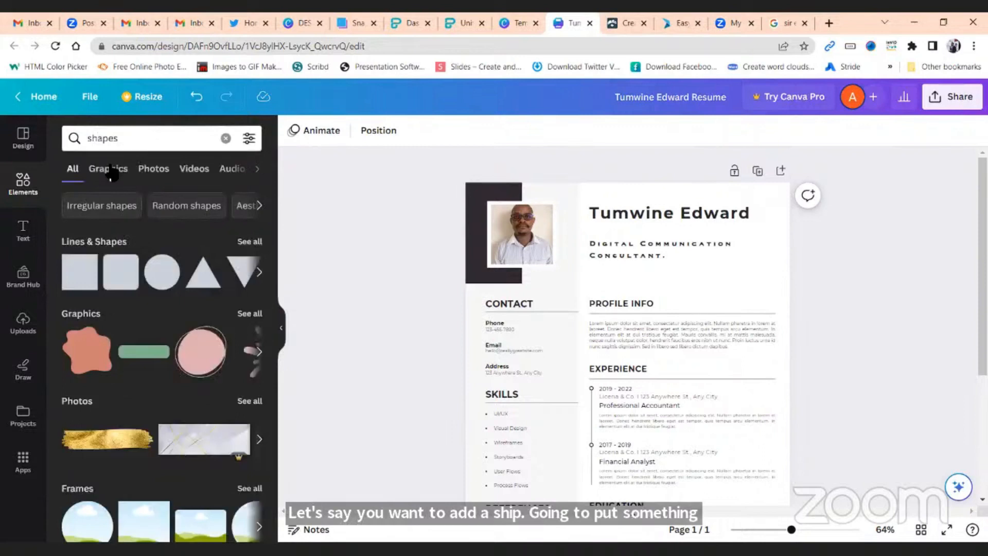
Add a dark square and flatten it into a thin bar over the PROFILE INFO heading
{"action": "left_click", "coordinate": [75, 286]}
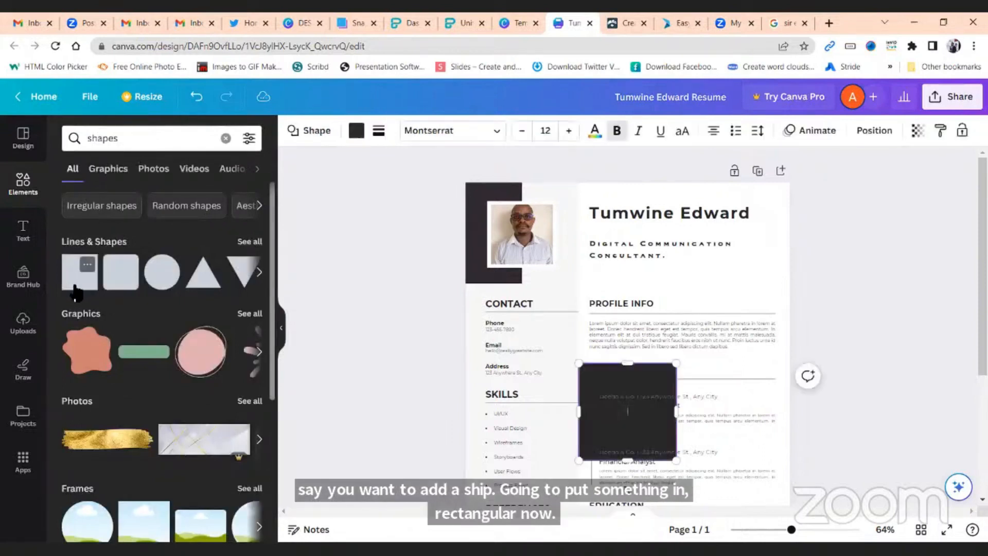
{"action": "left_click_drag", "start_coordinate": [590, 445], "coordinate": [633, 295]}
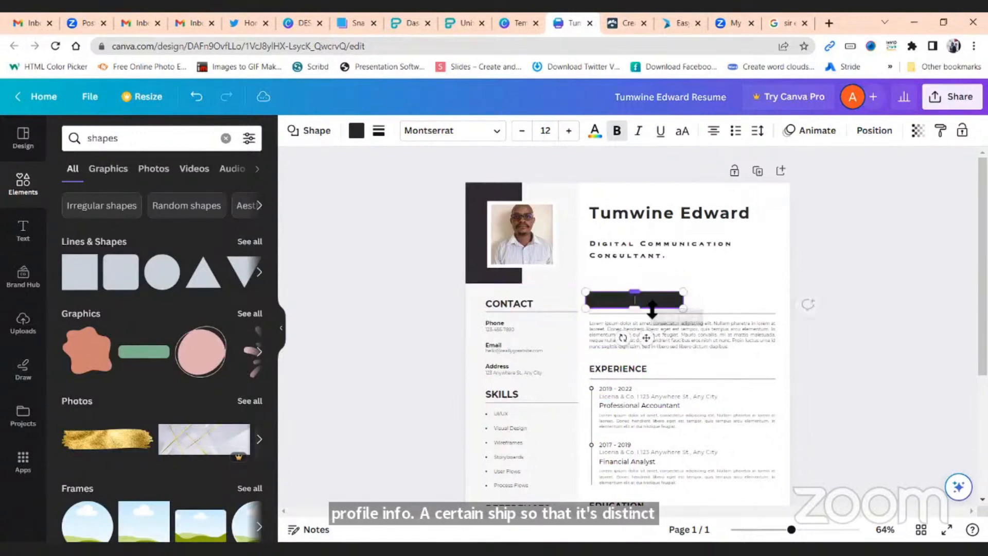
{"action": "left_click_drag", "start_coordinate": [640, 343], "coordinate": [636, 346]}
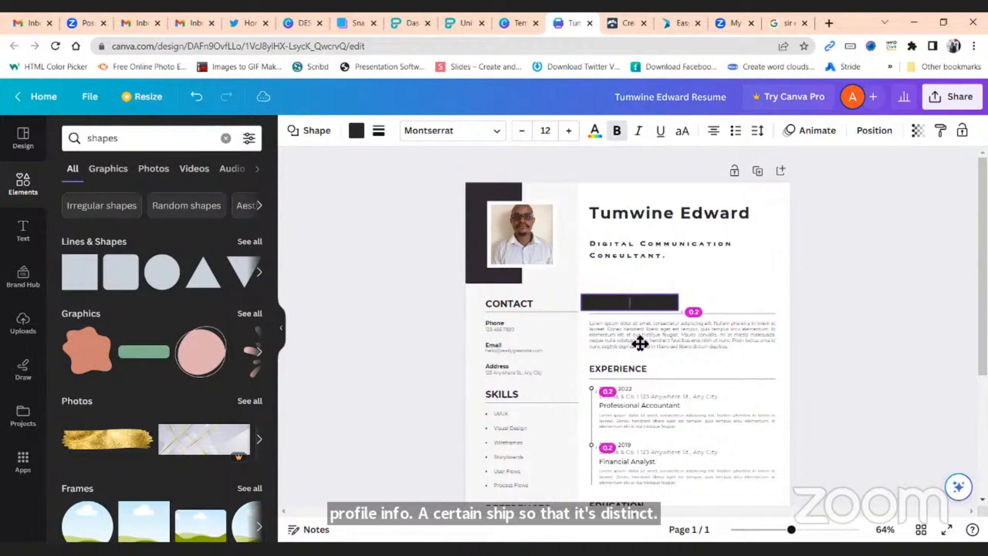
{"action": "left_click", "coordinate": [704, 277]}
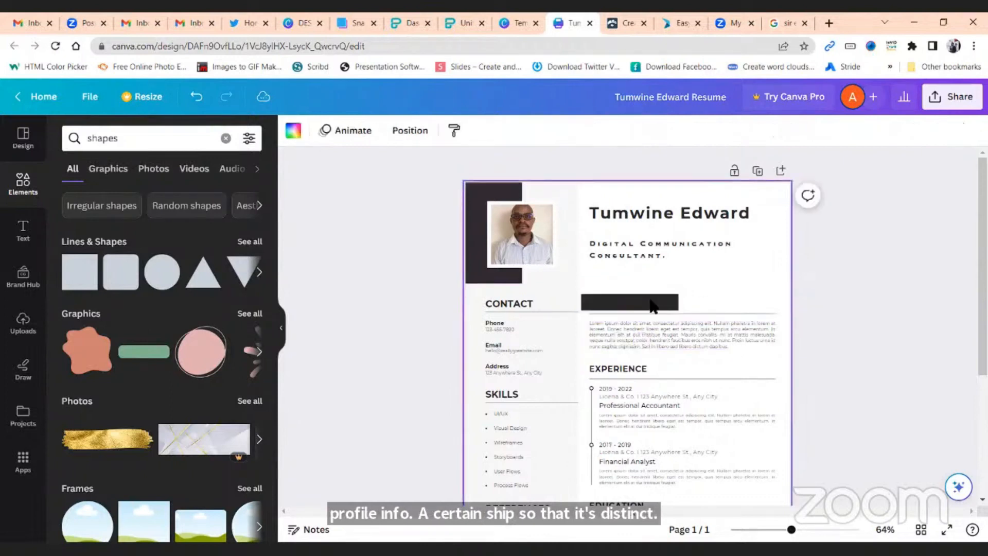
Turn the PROFILE INFO heading text white
{"action": "double_click", "coordinate": [652, 304]}
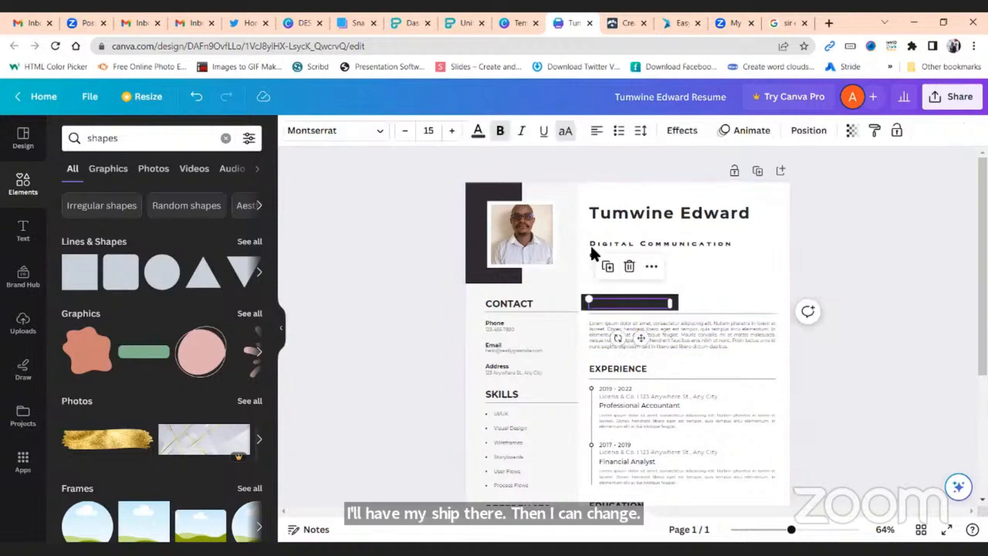
{"action": "left_click", "coordinate": [478, 130]}
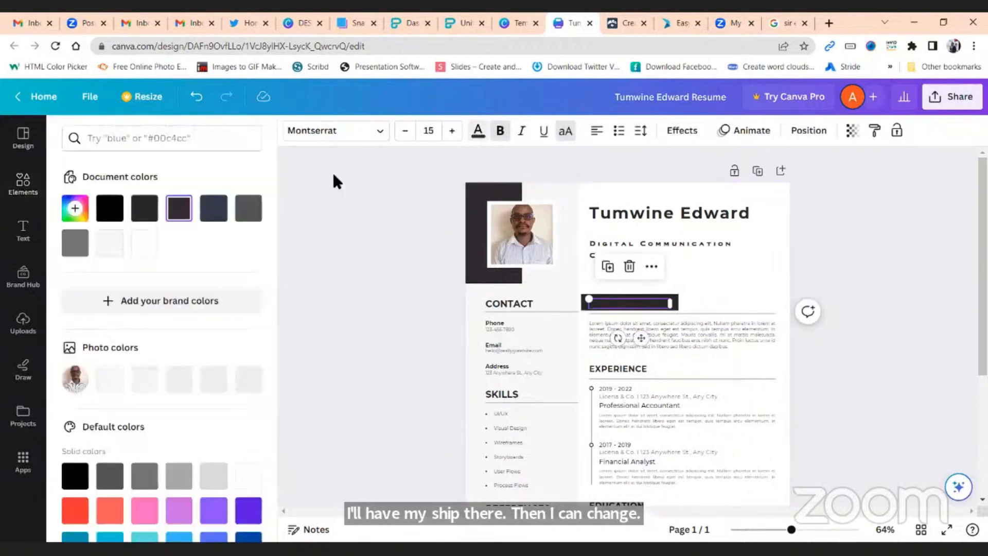
{"action": "left_click", "coordinate": [145, 242]}
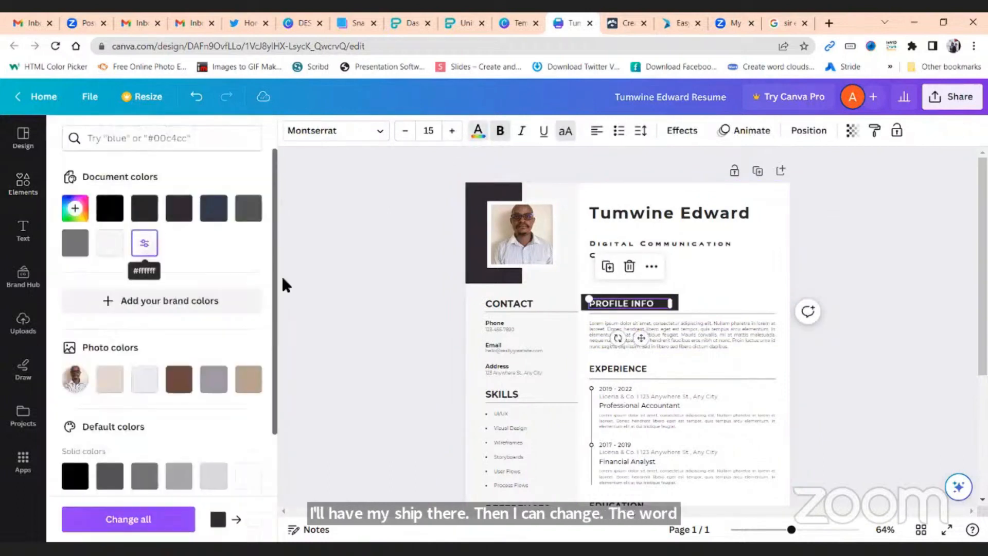
{"action": "left_click", "coordinate": [418, 342]}
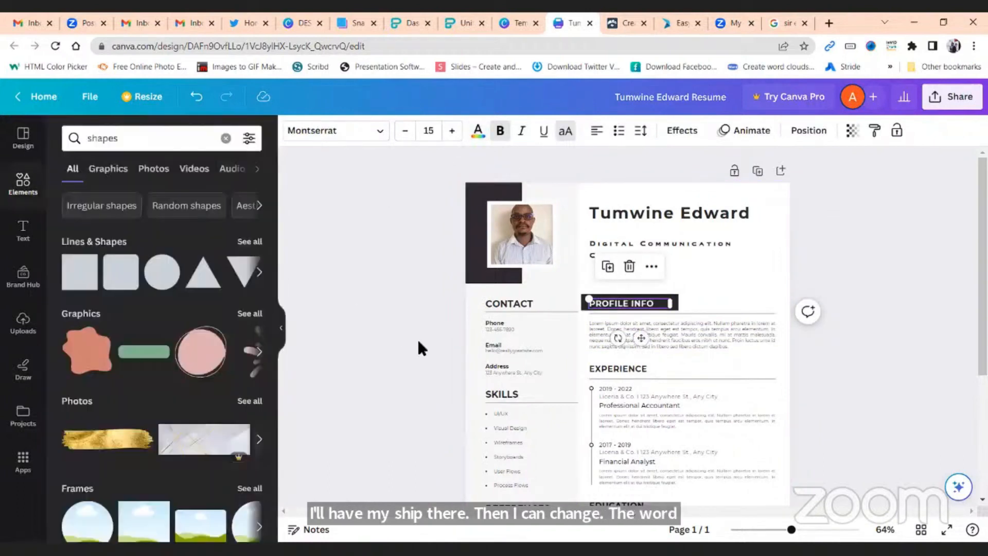
Trim the dark bar's left and right sides to fit the PROFILE INFO heading
{"action": "left_click", "coordinate": [669, 309]}
{"action": "left_click_drag", "start_coordinate": [679, 304], "coordinate": [662, 308]}
{"action": "left_click_drag", "start_coordinate": [584, 305], "coordinate": [592, 305]}
{"action": "left_click", "coordinate": [838, 261]}
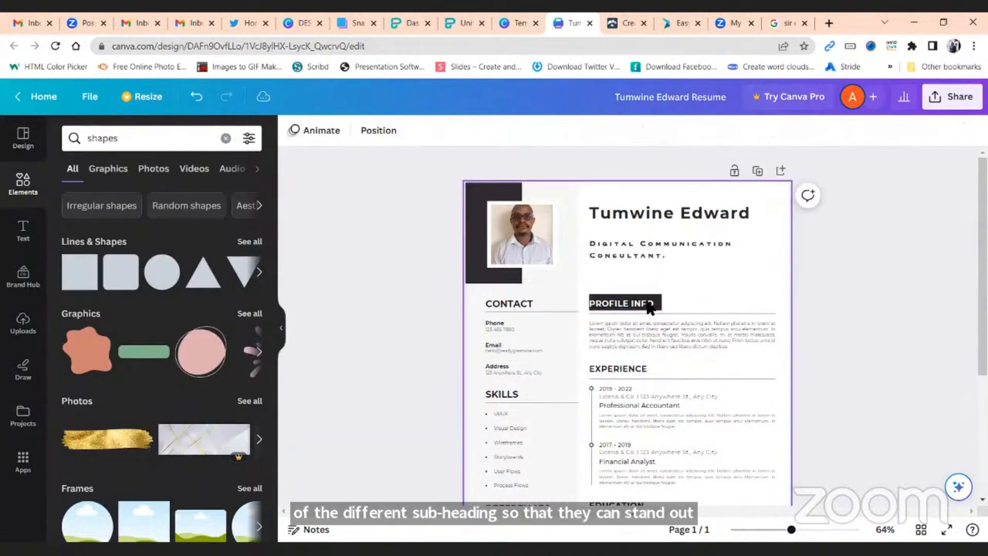
{"action": "left_click", "coordinate": [657, 303]}
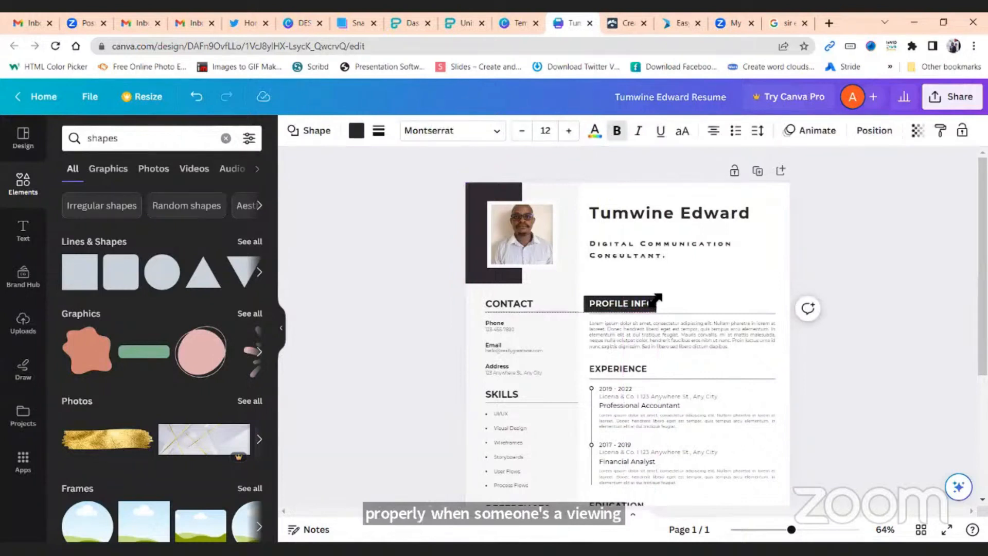
{"action": "left_click", "coordinate": [657, 299]}
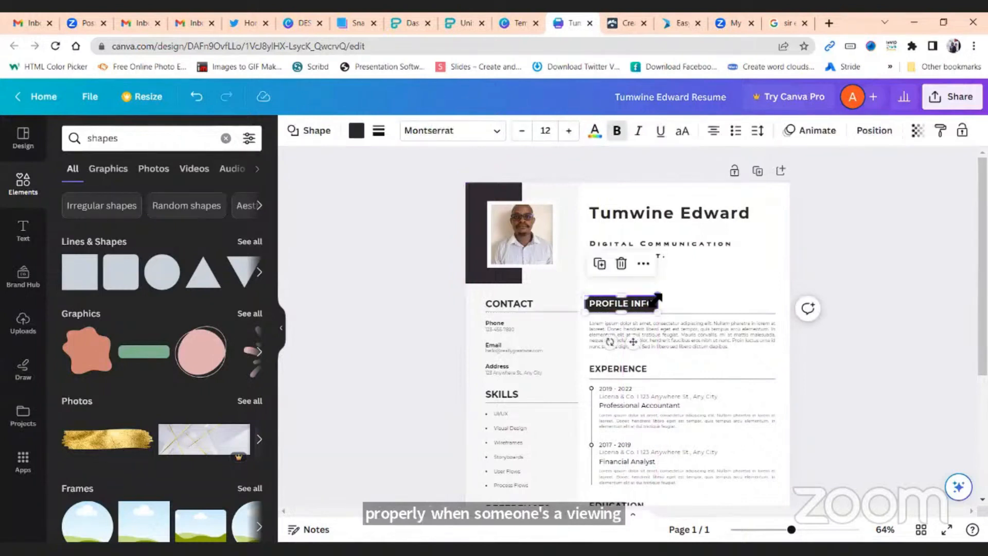
{"action": "left_click", "coordinate": [852, 275]}
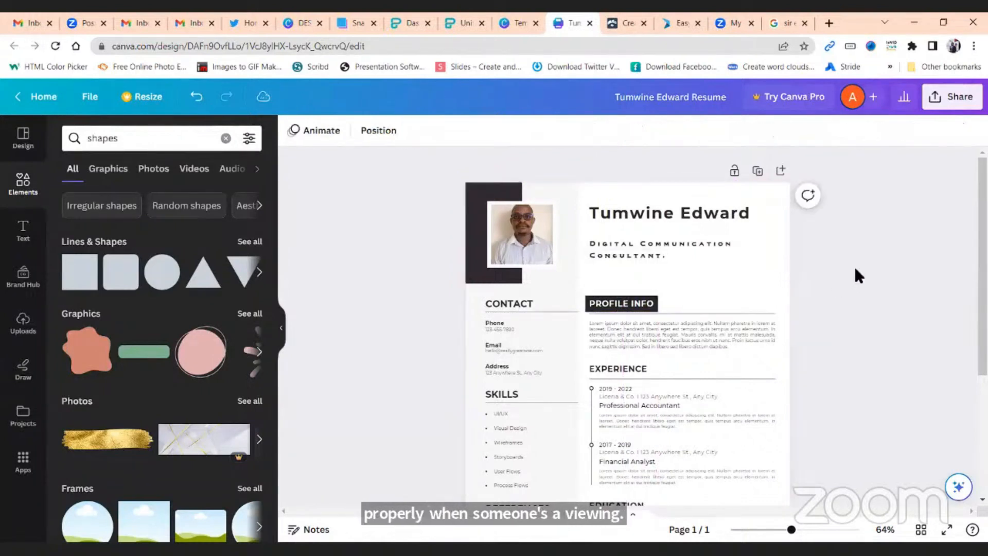
Duplicate the dark PROFILE INFO bar and move the copy onto the EXPERIENCE heading
{"action": "left_click", "coordinate": [658, 298]}
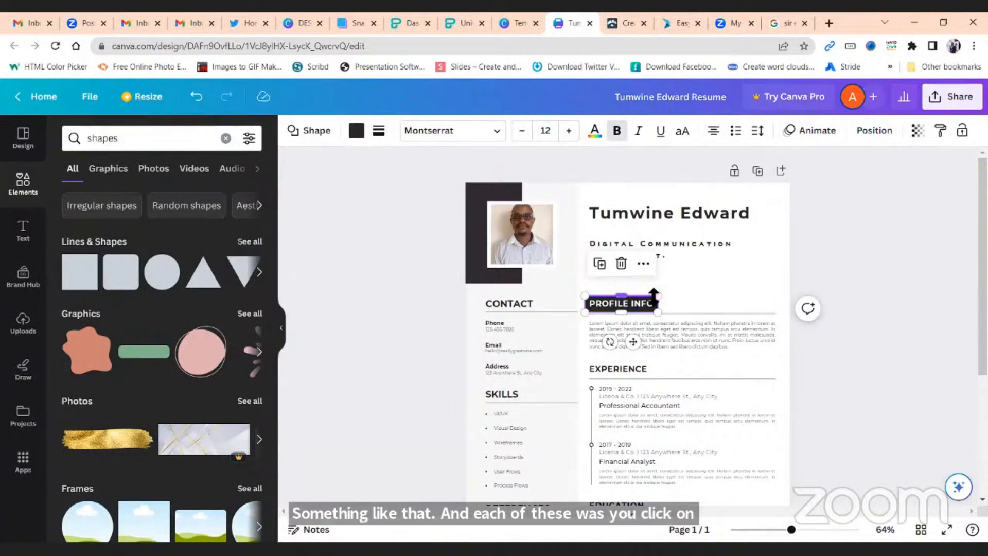
{"action": "key", "text": "ctrl+v"}
{"action": "left_click_drag", "start_coordinate": [640, 353], "coordinate": [633, 412]}
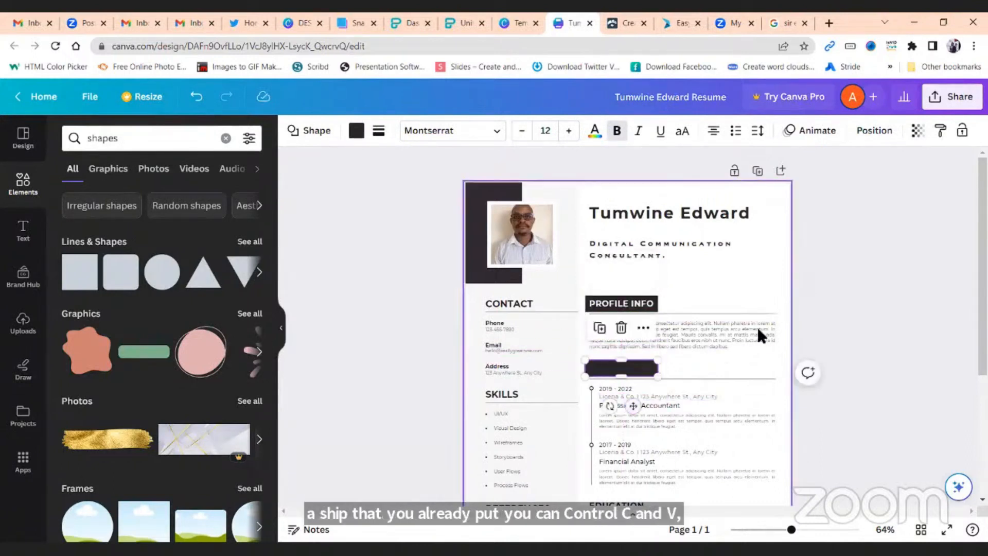
{"action": "left_click", "coordinate": [828, 306]}
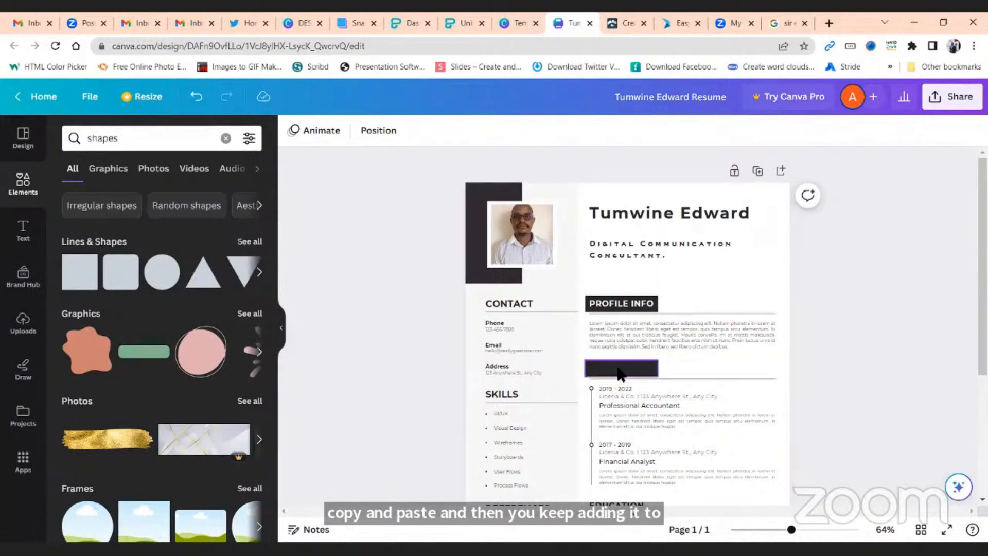
{"action": "left_click", "coordinate": [618, 369]}
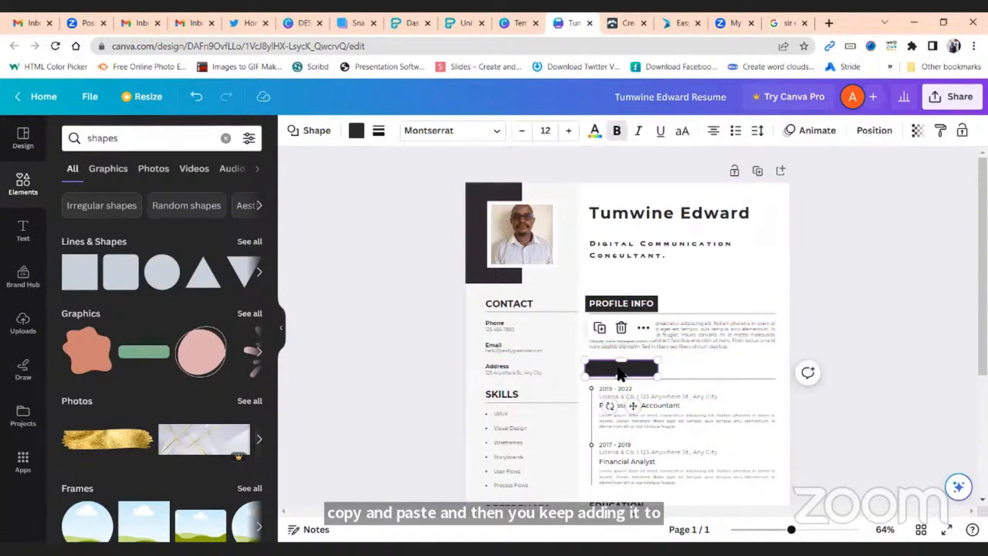
{"action": "left_click", "coordinate": [875, 132]}
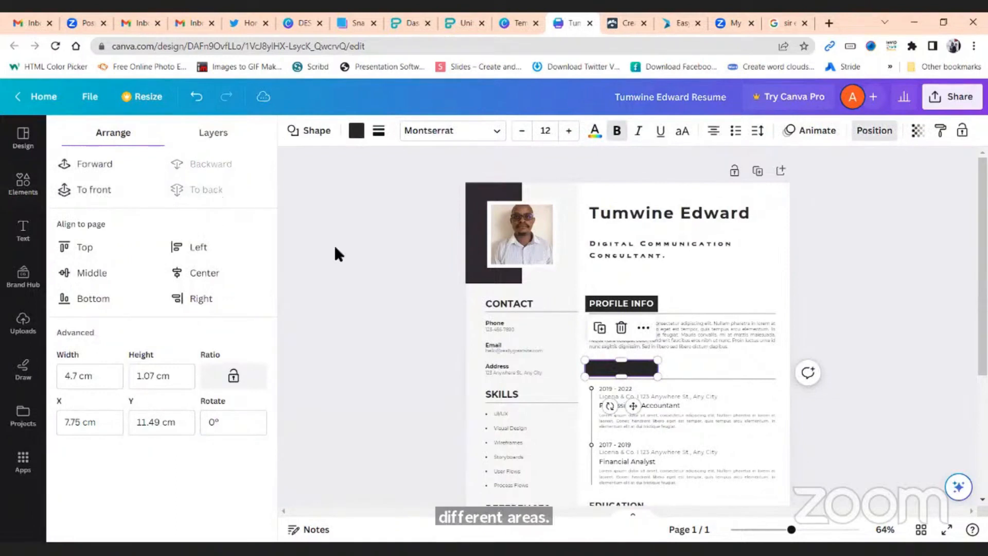
Make the EXPERIENCE heading text white
{"action": "left_click", "coordinate": [626, 369]}
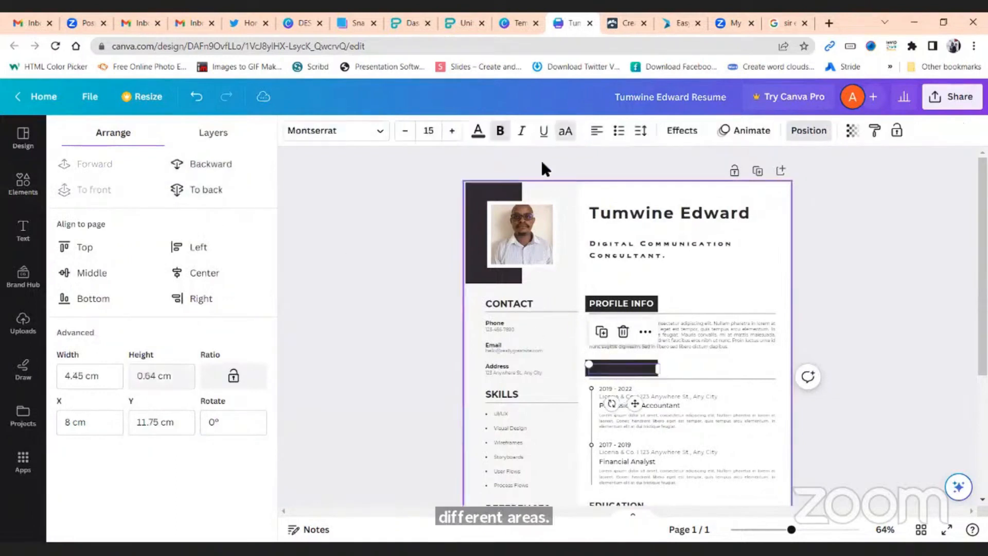
{"action": "left_click", "coordinate": [477, 132]}
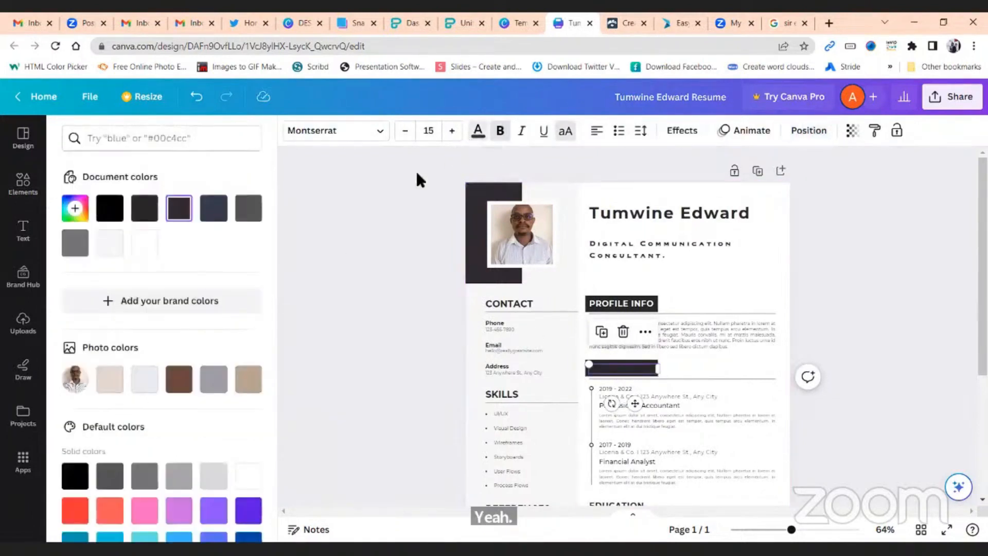
{"action": "left_click", "coordinate": [144, 243]}
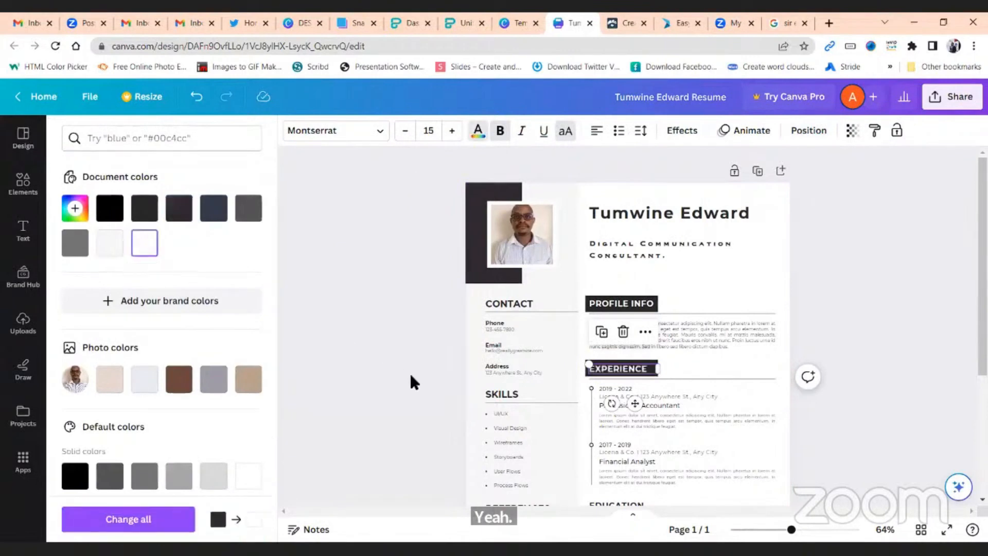
{"action": "left_click", "coordinate": [410, 372]}
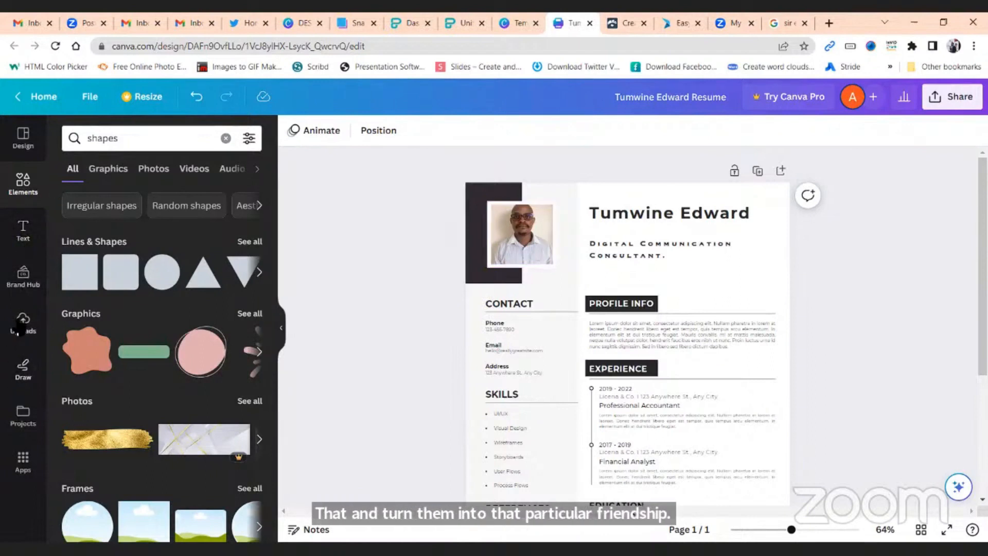
{"action": "left_click", "coordinate": [145, 145]}
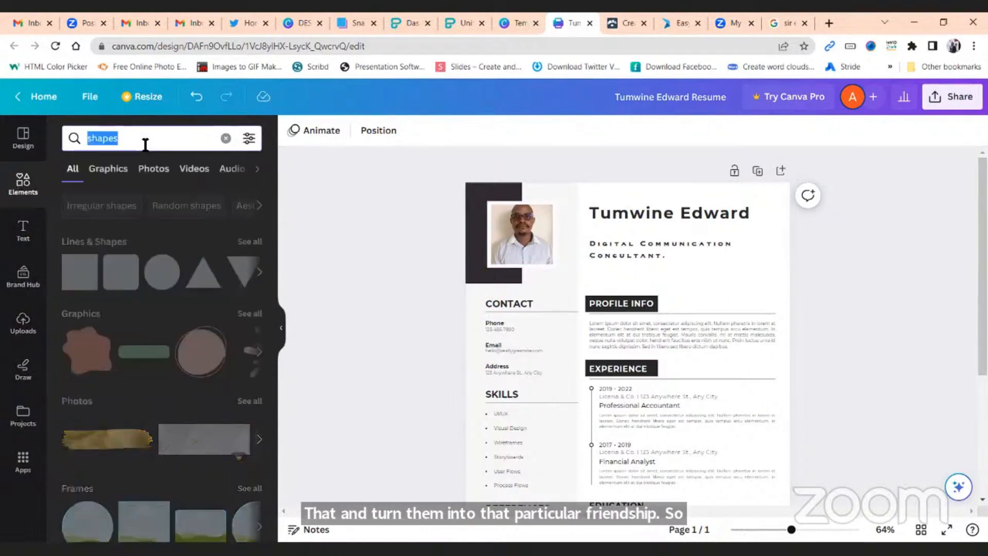
{"action": "type", "text": "fram"}
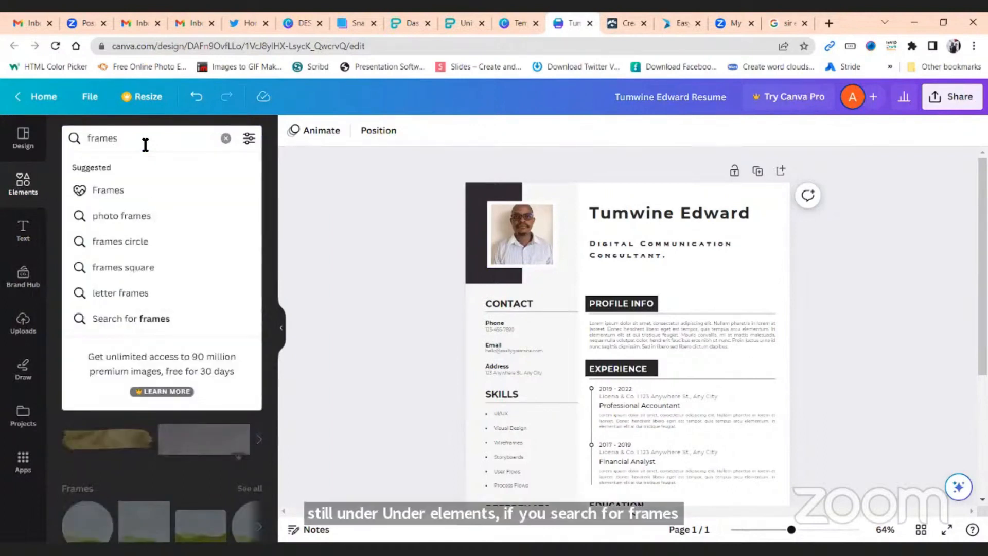
{"action": "key", "text": "Return"}
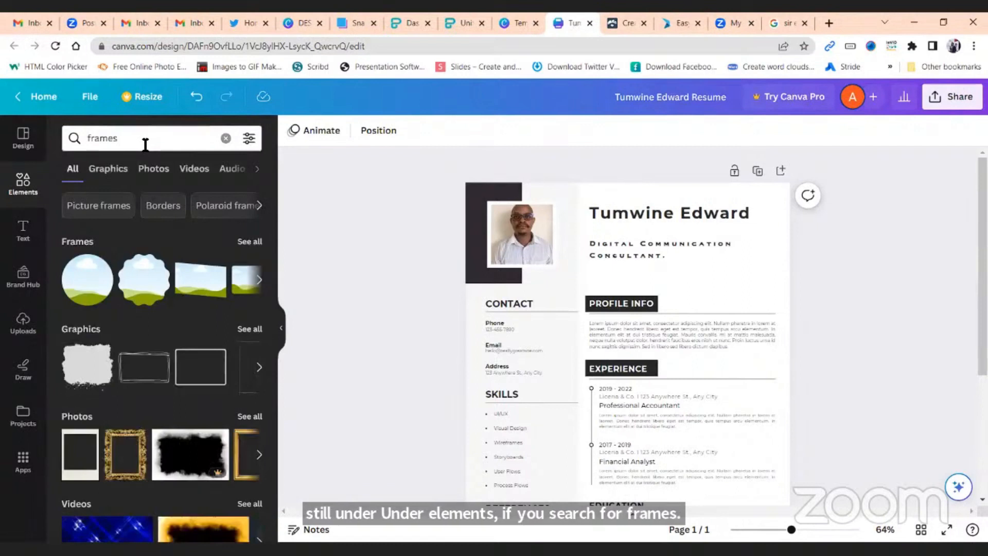
{"action": "left_click", "coordinate": [248, 240]}
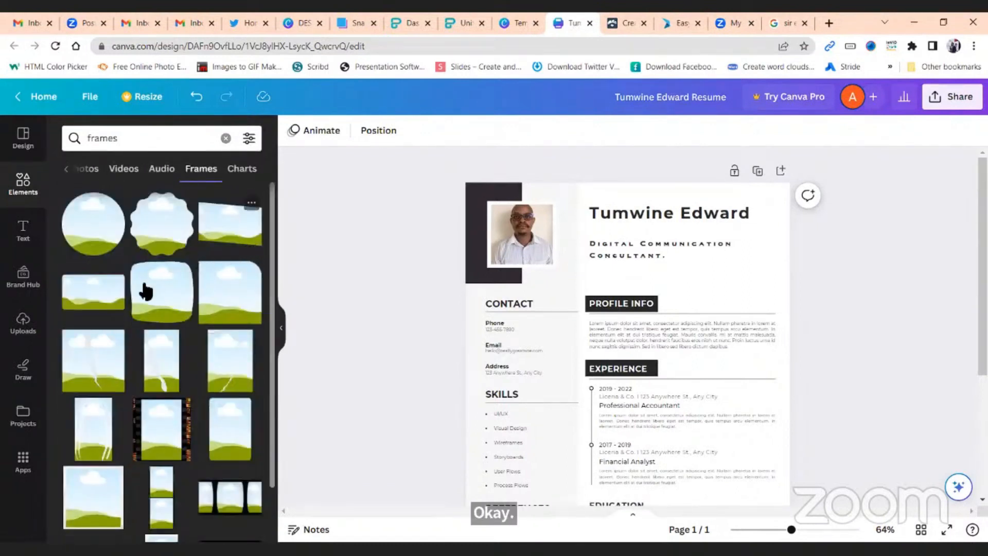
{"action": "scroll", "coordinate": [144, 291], "scroll_direction": "down", "scroll_amount": 5}
{"action": "scroll", "coordinate": [145, 290], "scroll_direction": "down", "scroll_amount": 2}
{"action": "scroll", "coordinate": [147, 296], "scroll_direction": "down", "scroll_amount": 10}
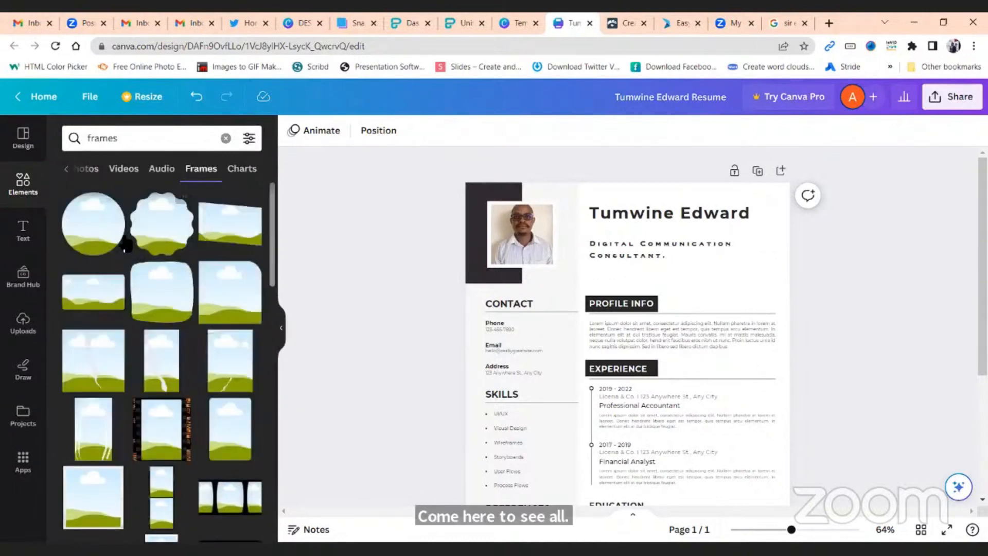
{"action": "scroll", "coordinate": [144, 308], "scroll_direction": "down", "scroll_amount": 10}
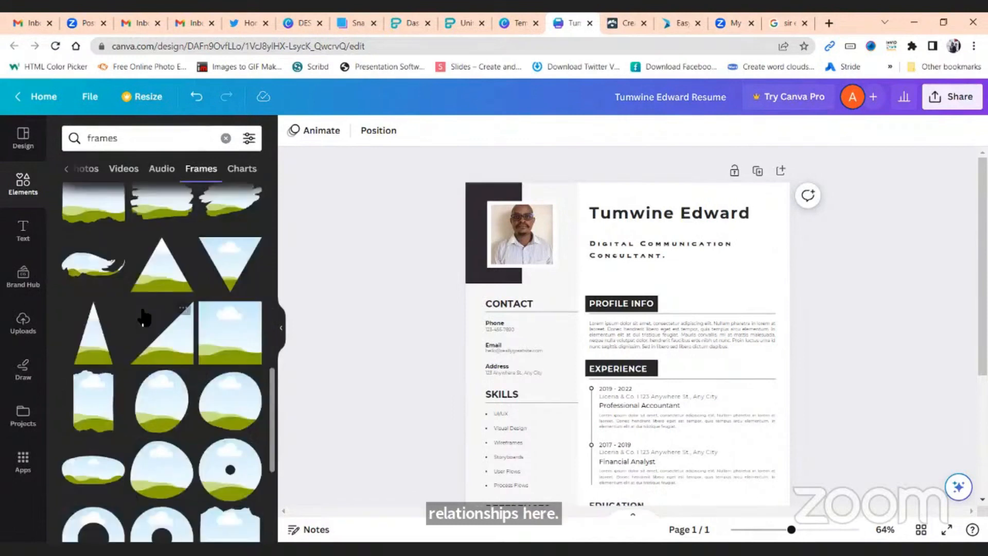
{"action": "scroll", "coordinate": [143, 313], "scroll_direction": "down", "scroll_amount": 3}
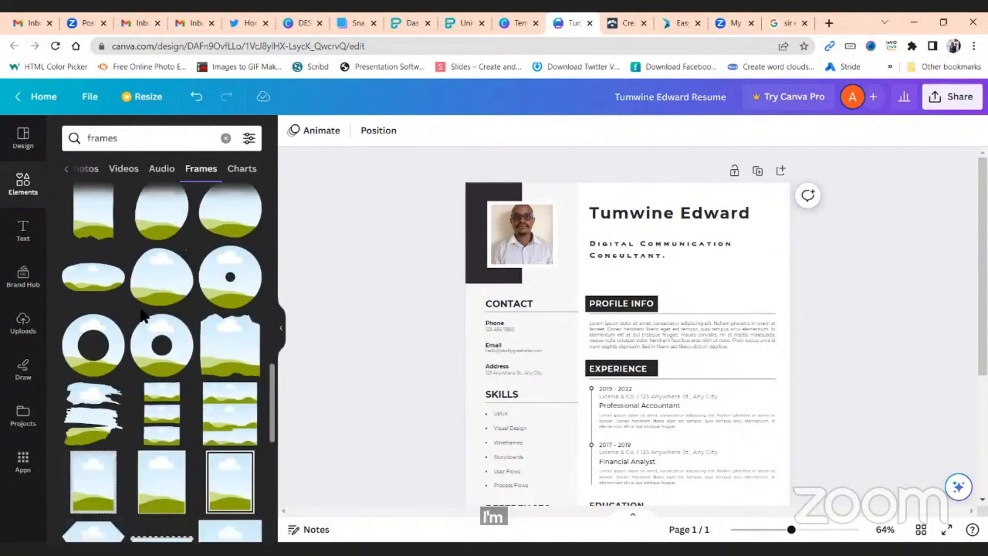
{"action": "scroll", "coordinate": [144, 316], "scroll_direction": "down", "scroll_amount": 3}
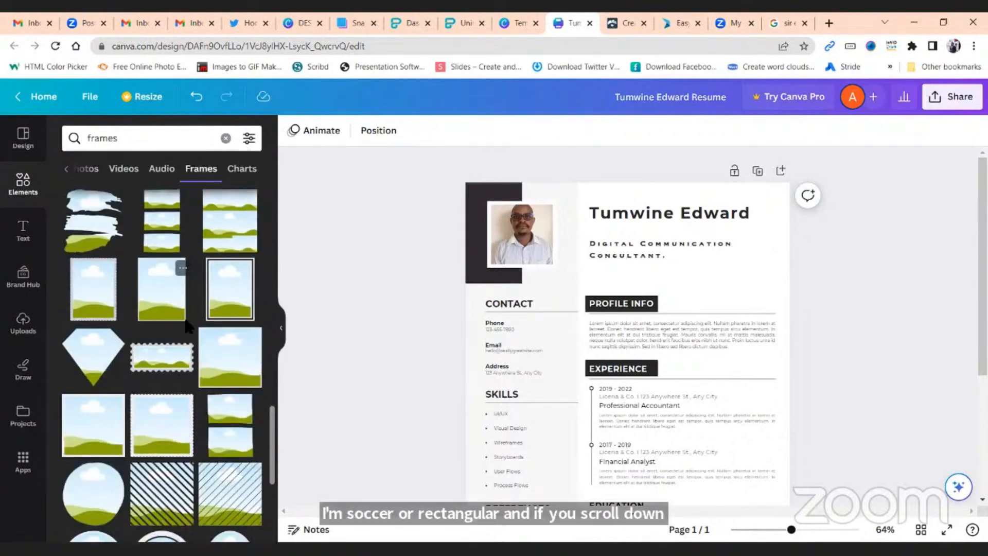
{"action": "scroll", "coordinate": [195, 329], "scroll_direction": "down", "scroll_amount": 4}
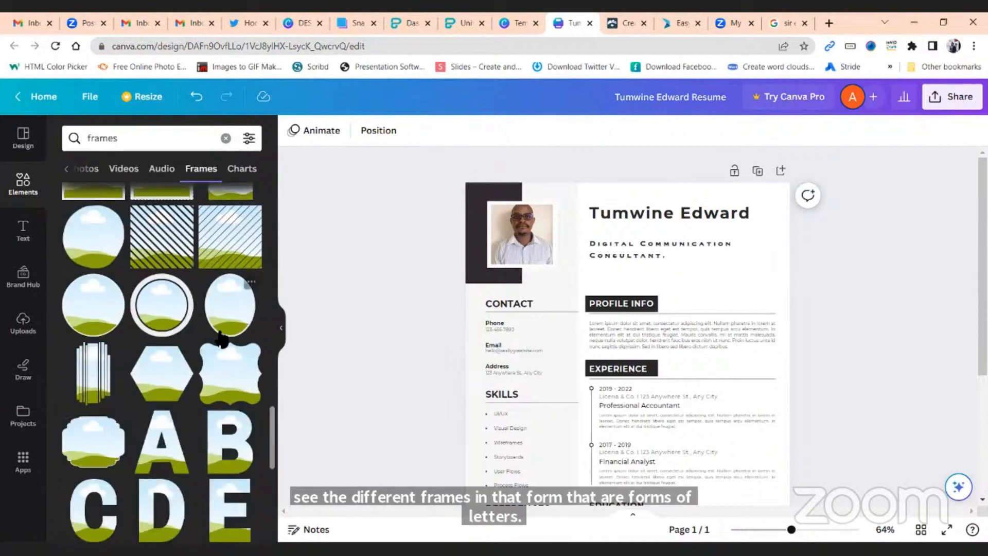
Add a ring-shaped circular frame and shrink it into place beside the title
{"action": "left_click", "coordinate": [159, 319]}
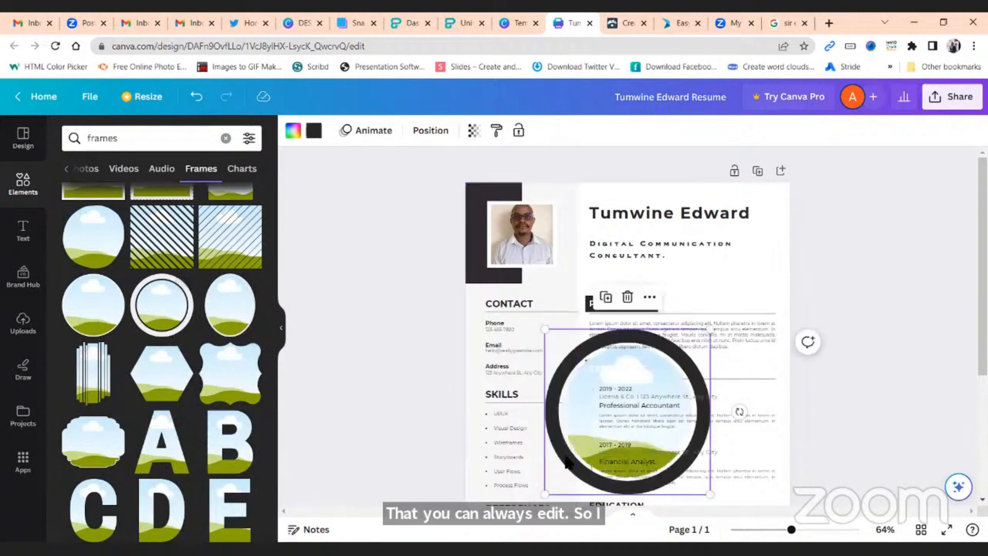
{"action": "left_click_drag", "start_coordinate": [577, 453], "coordinate": [653, 346]}
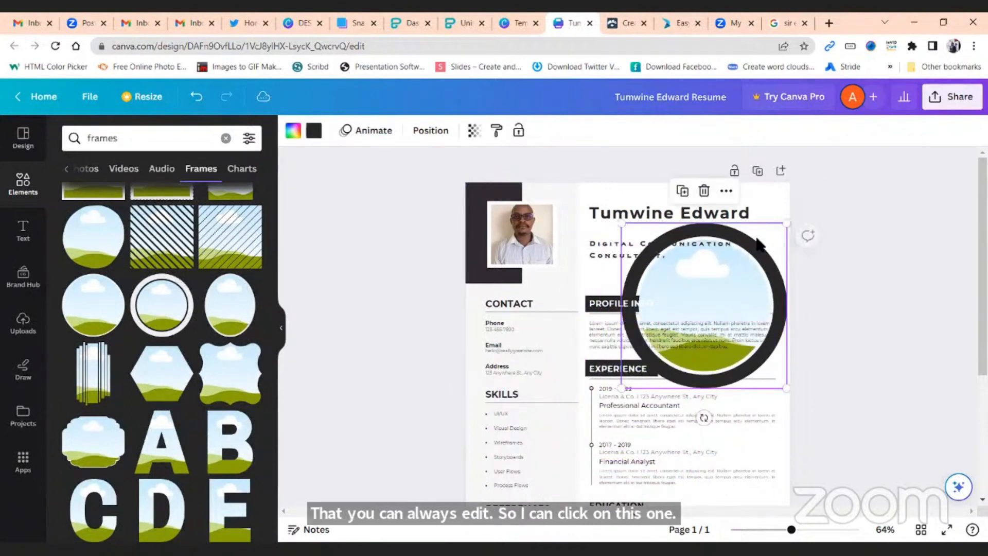
{"action": "left_click_drag", "start_coordinate": [786, 223], "coordinate": [776, 254]}
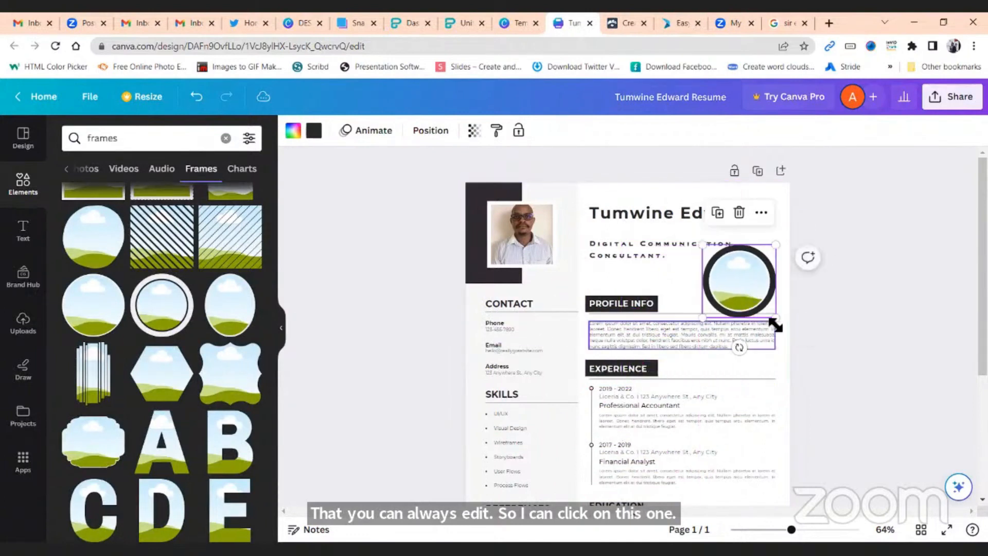
{"action": "left_click_drag", "start_coordinate": [775, 324], "coordinate": [759, 305]}
{"action": "left_click_drag", "start_coordinate": [731, 273], "coordinate": [738, 279]}
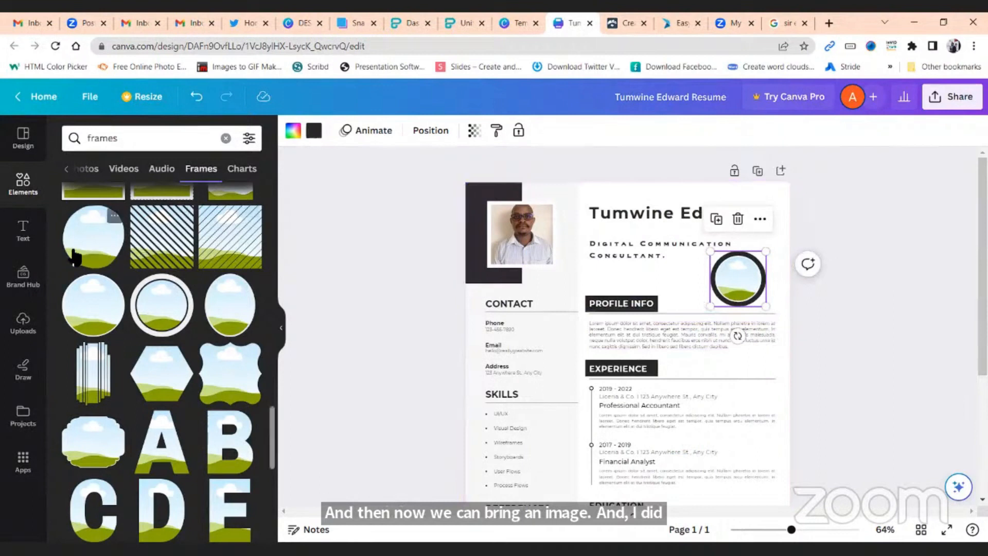
Upload the broadcast journalism picture from the Pictures folder
{"action": "left_click", "coordinate": [23, 322]}
{"action": "left_click", "coordinate": [142, 169]}
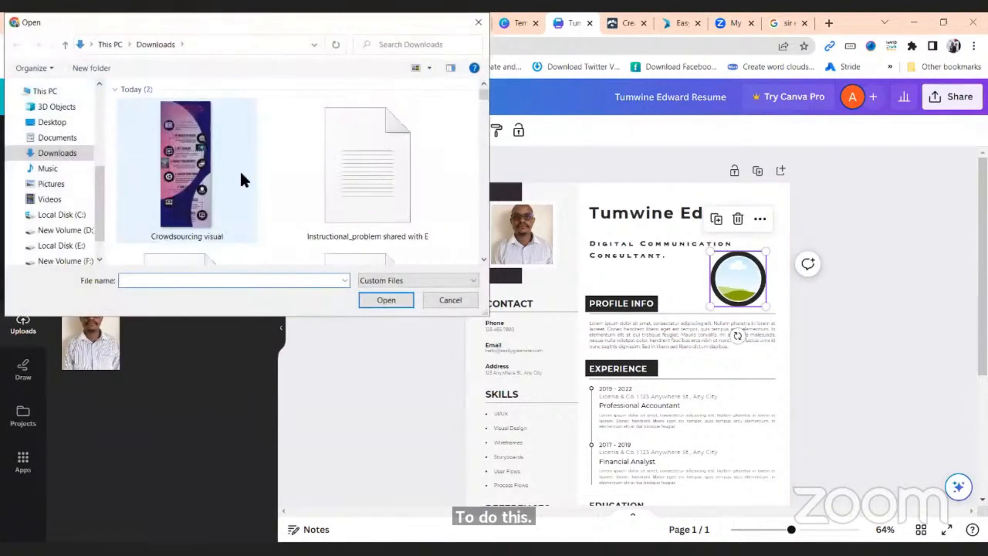
{"action": "left_click", "coordinate": [67, 184]}
{"action": "scroll", "coordinate": [483, 97], "scroll_direction": "down", "scroll_amount": 5}
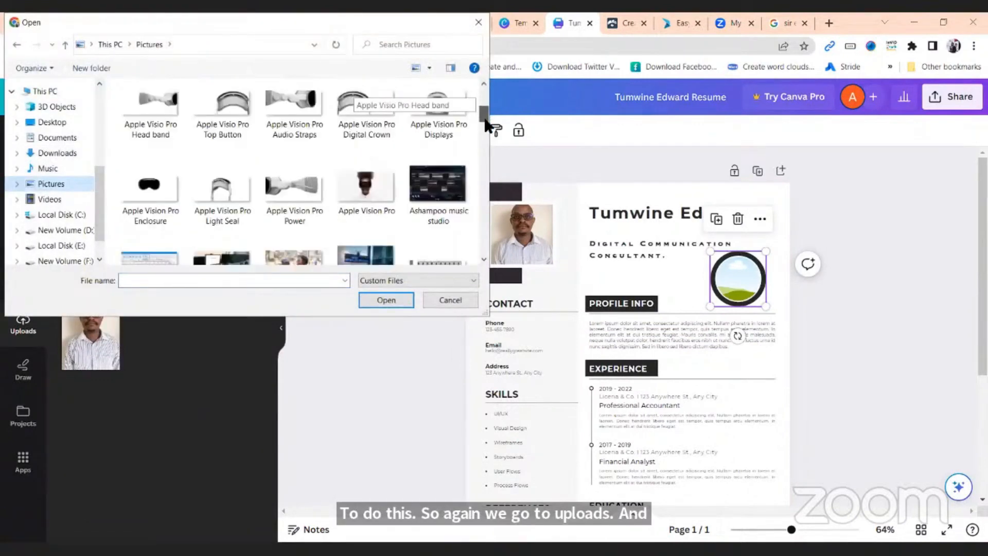
{"action": "left_click", "coordinate": [295, 133]}
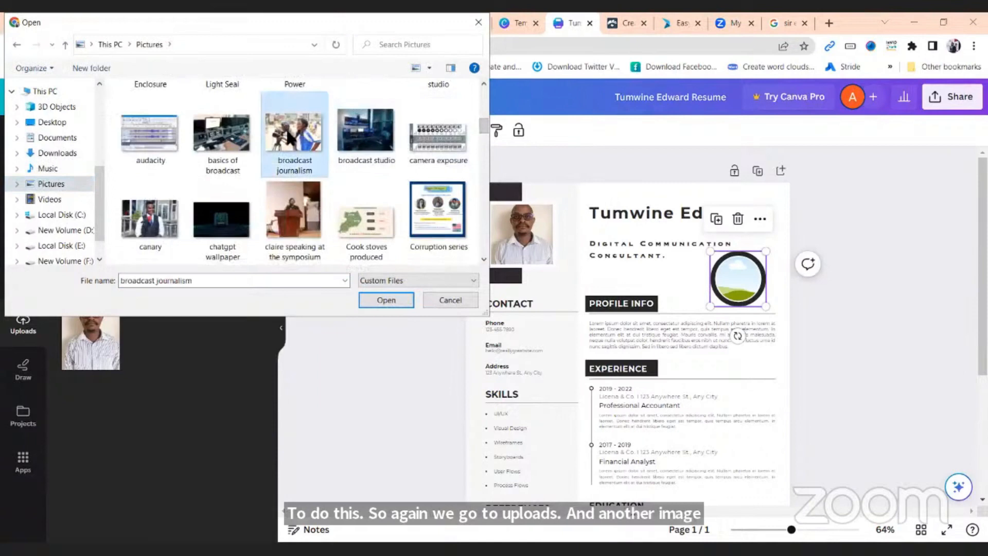
{"action": "left_click", "coordinate": [394, 297]}
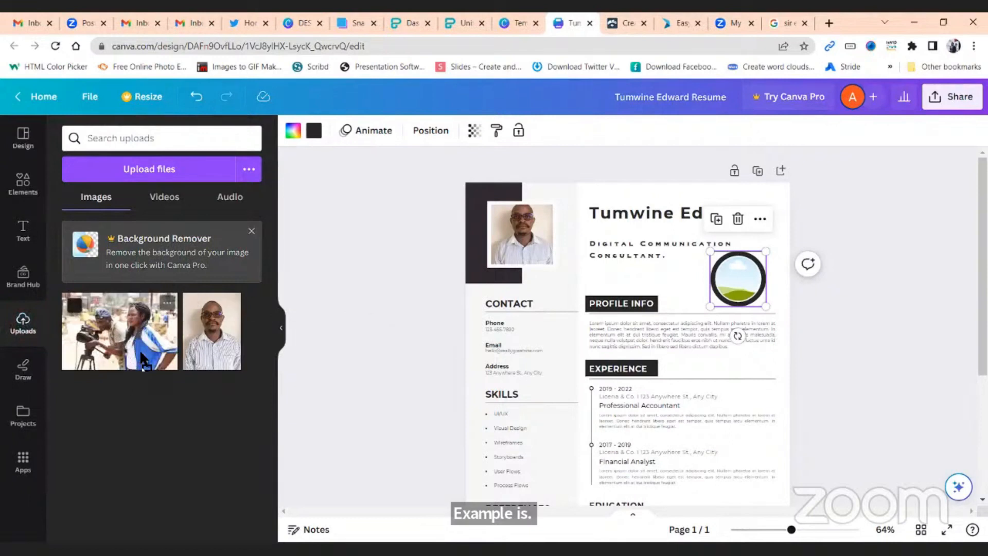
Fill the circular frame with the broadcast journalism photo
{"action": "left_click_drag", "start_coordinate": [700, 284], "coordinate": [734, 276]}
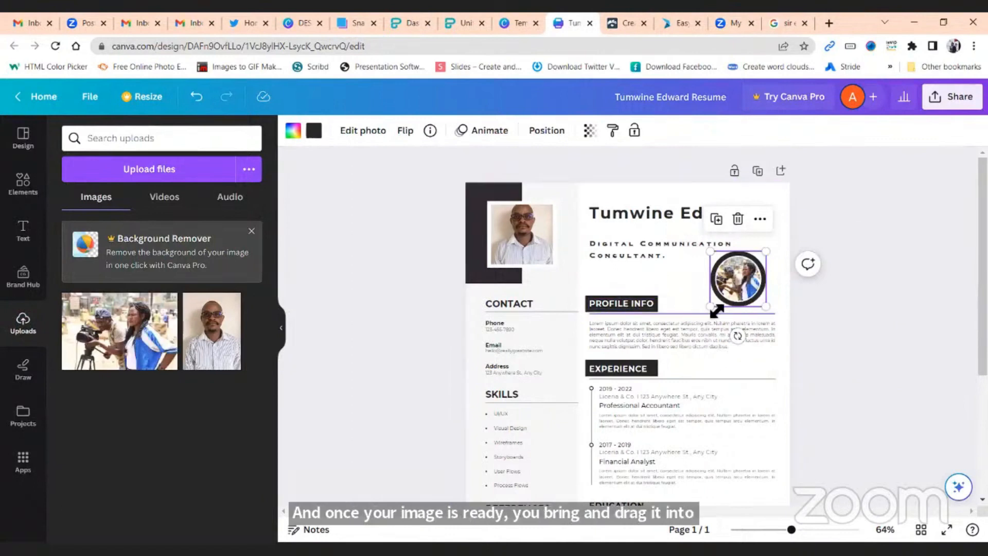
{"action": "mouse_move", "coordinate": [710, 308]}
{"action": "left_mouse_down"}
{"action": "mouse_move", "coordinate": [698, 314]}
{"action": "mouse_move", "coordinate": [710, 307]}
{"action": "left_mouse_up"}
{"action": "left_click", "coordinate": [845, 328]}
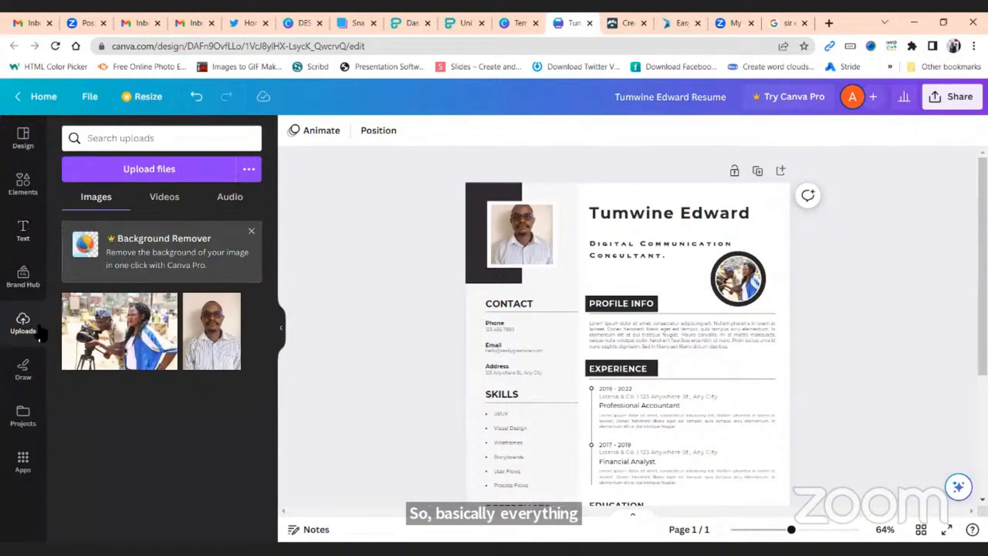
Search Apps for 'background' and open the Background app's colours and textures
{"action": "left_click", "coordinate": [21, 235]}
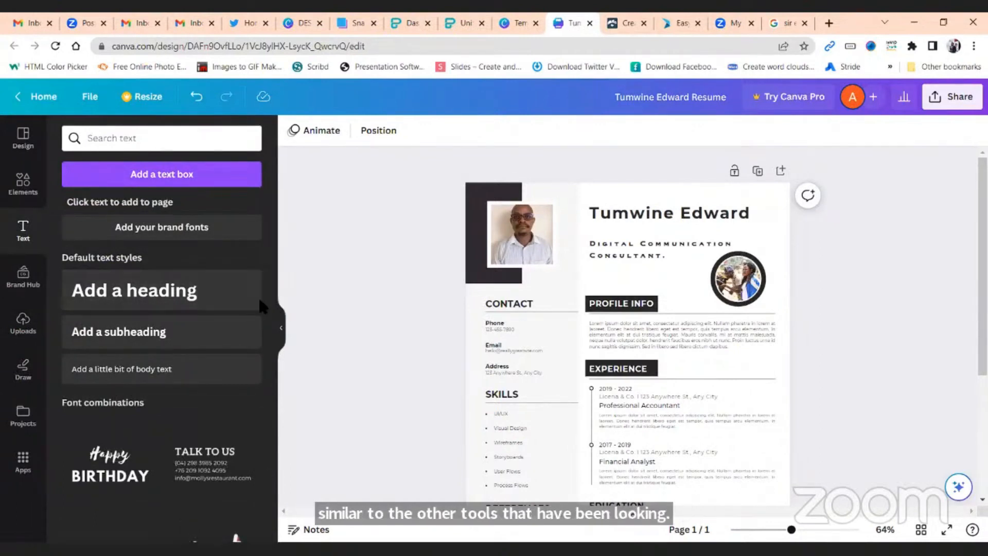
{"action": "left_click", "coordinate": [23, 465]}
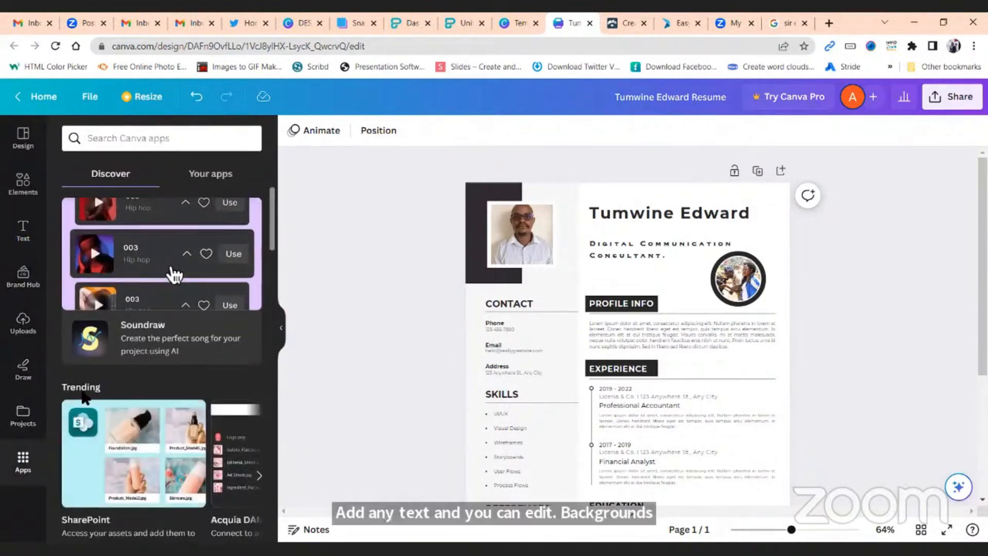
{"action": "left_click", "coordinate": [156, 143]}
{"action": "type", "text": "backgr"}
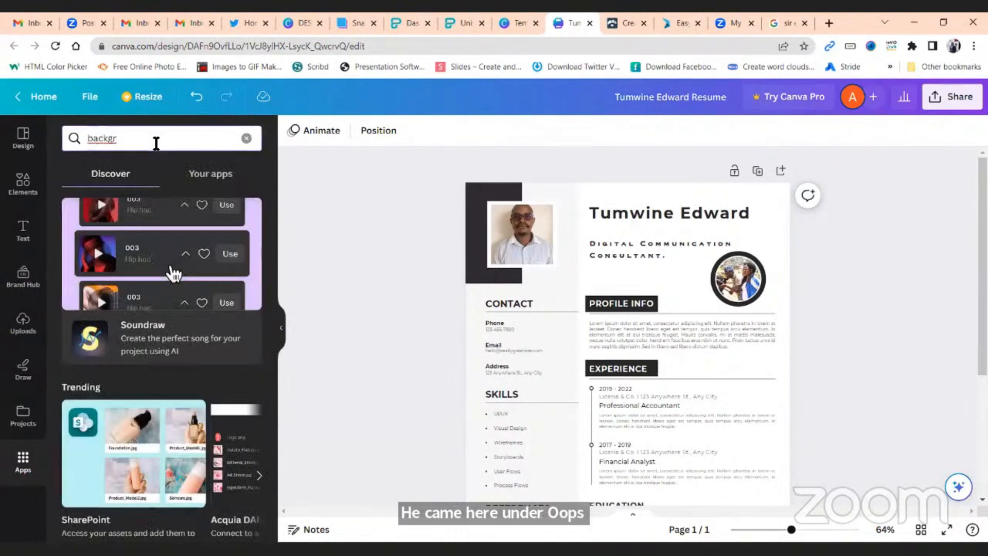
{"action": "type", "text": "ound"}
{"action": "key", "text": "Return"}
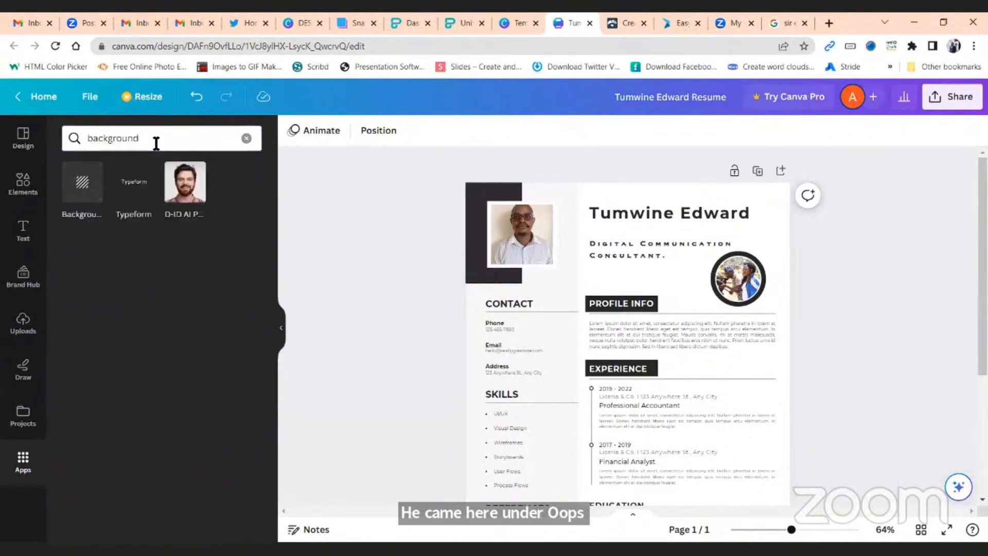
{"action": "left_click", "coordinate": [84, 187]}
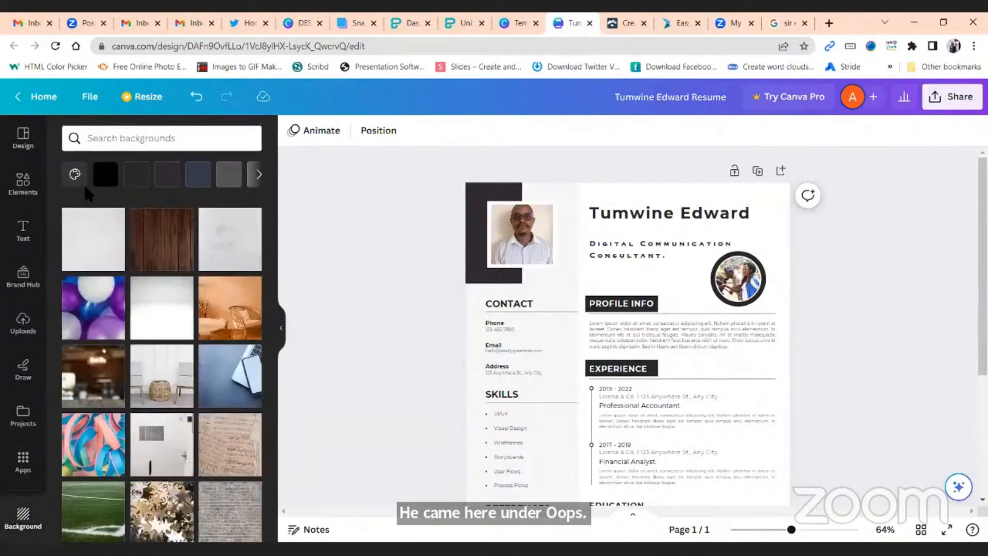
{"action": "scroll", "coordinate": [190, 361], "scroll_direction": "down", "scroll_amount": 2}
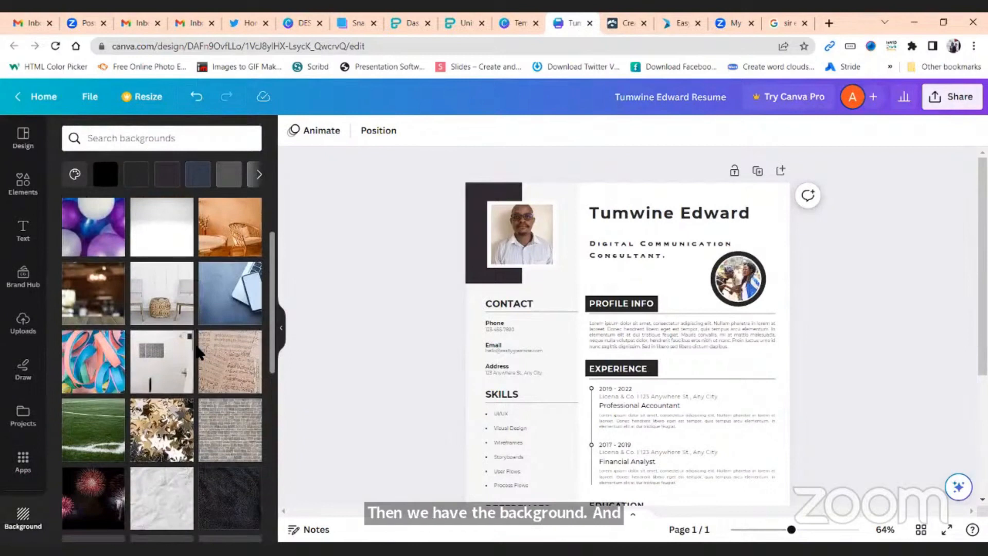
{"action": "scroll", "coordinate": [199, 353], "scroll_direction": "down", "scroll_amount": 4}
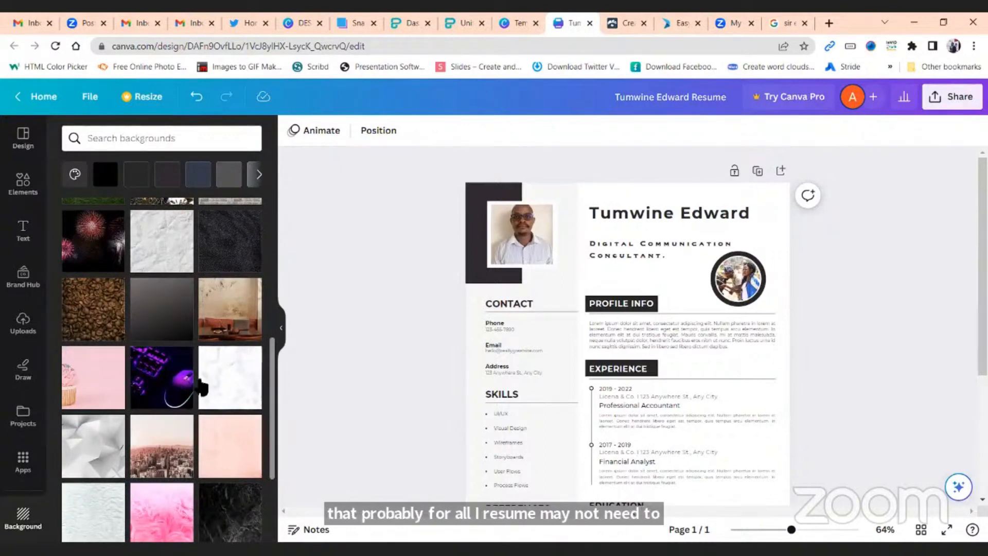
{"action": "scroll", "coordinate": [191, 421], "scroll_direction": "down", "scroll_amount": 1}
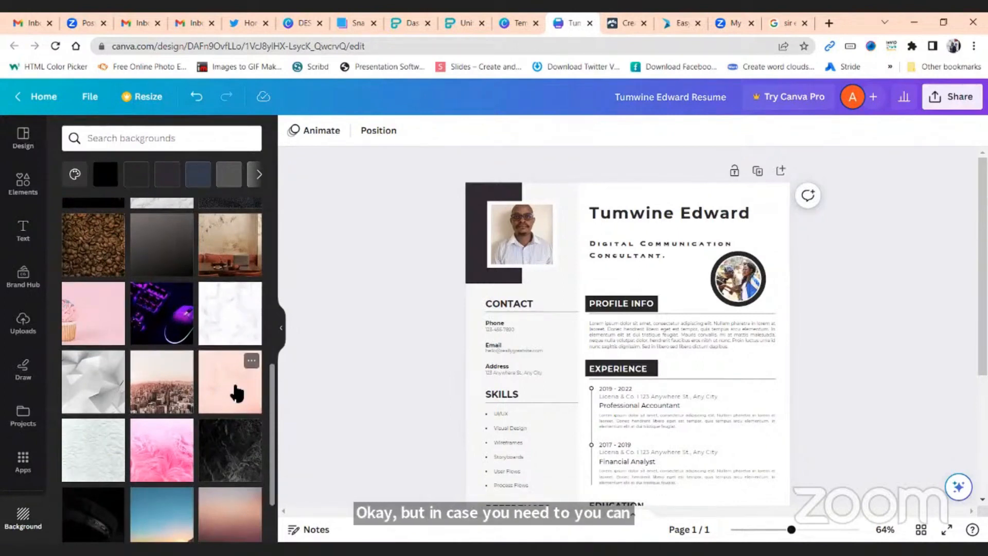
{"action": "left_click", "coordinate": [236, 393]}
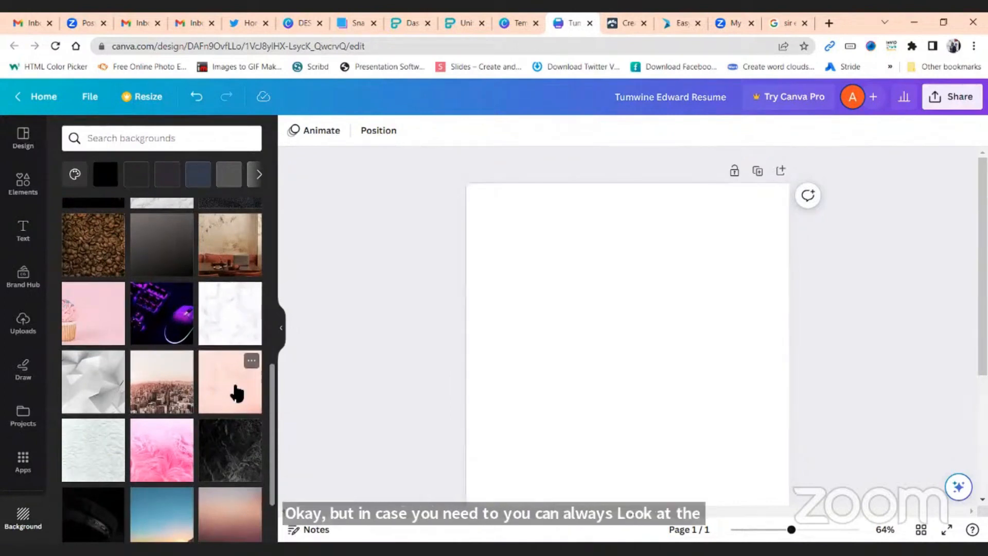
{"action": "scroll", "coordinate": [236, 393], "scroll_direction": "up", "scroll_amount": 2}
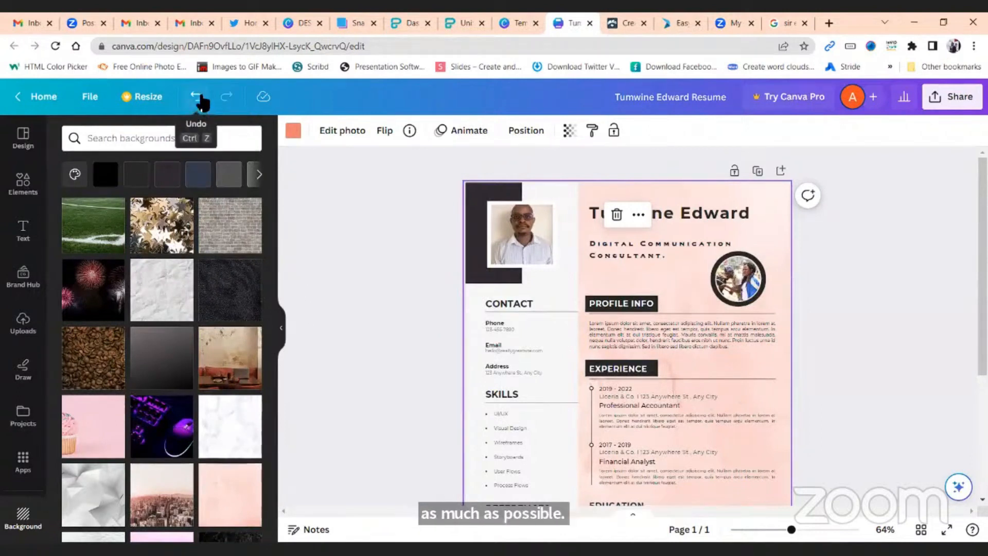
{"action": "left_click", "coordinate": [196, 96]}
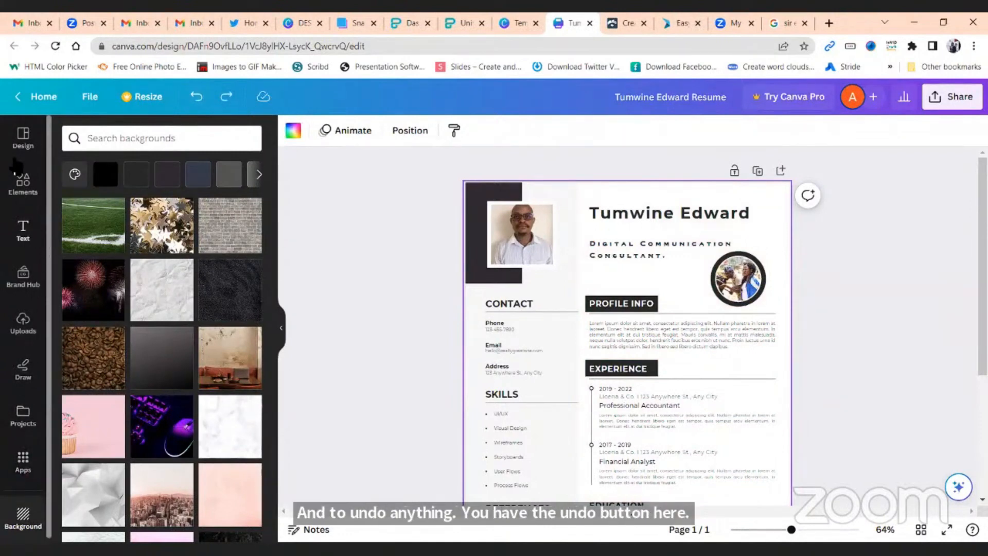
{"action": "scroll", "coordinate": [30, 303], "scroll_direction": "down", "scroll_amount": 1}
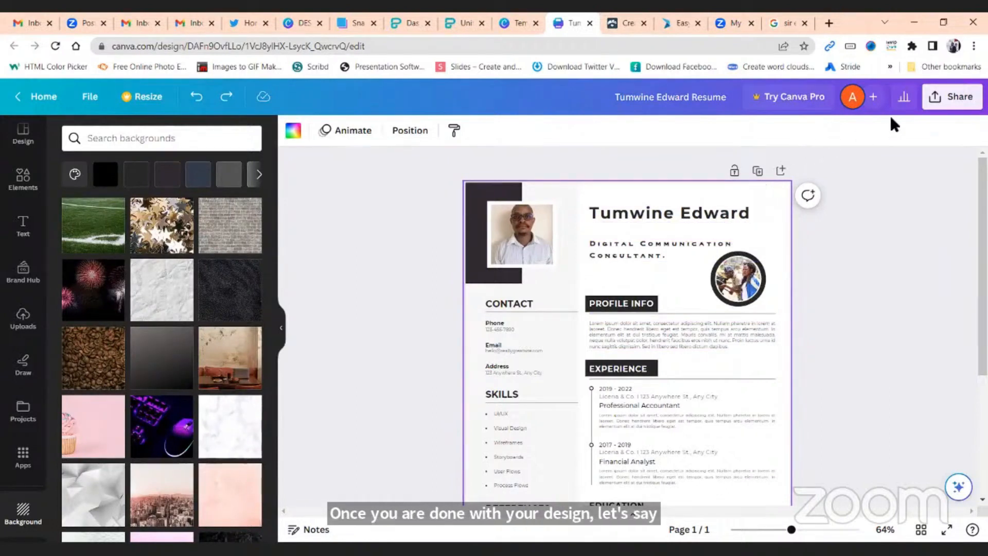
{"action": "left_click", "coordinate": [936, 103]}
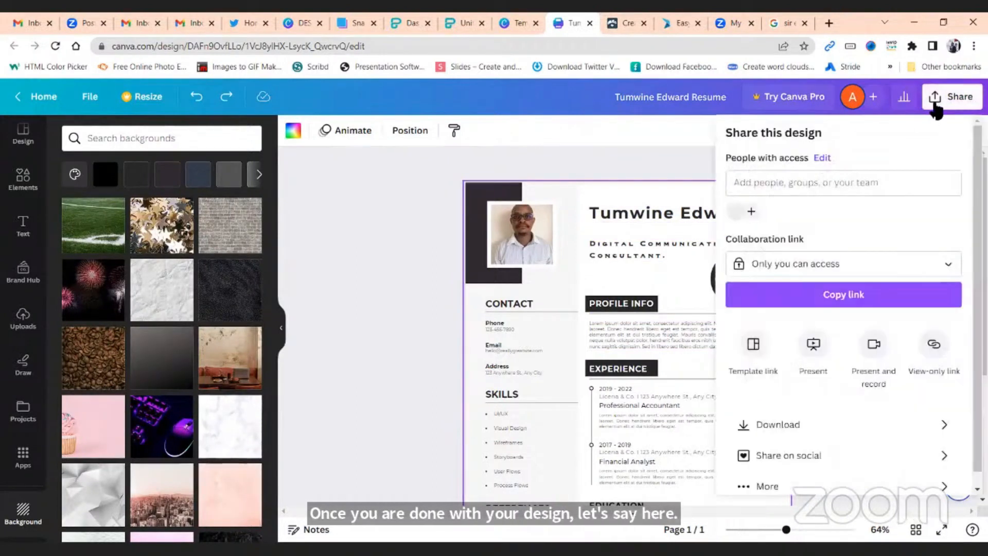
{"action": "scroll", "coordinate": [811, 273], "scroll_direction": "down", "scroll_amount": 1}
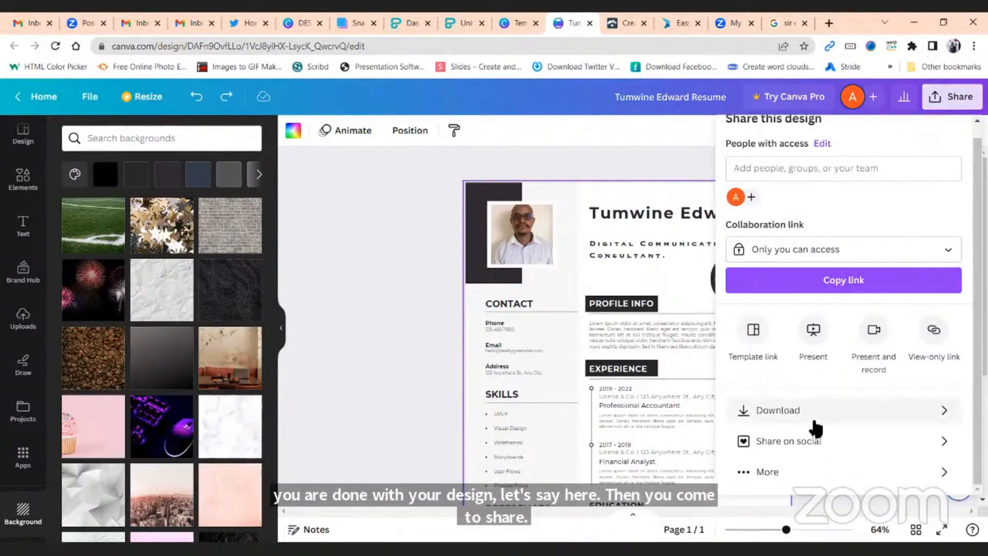
{"action": "left_click", "coordinate": [814, 418]}
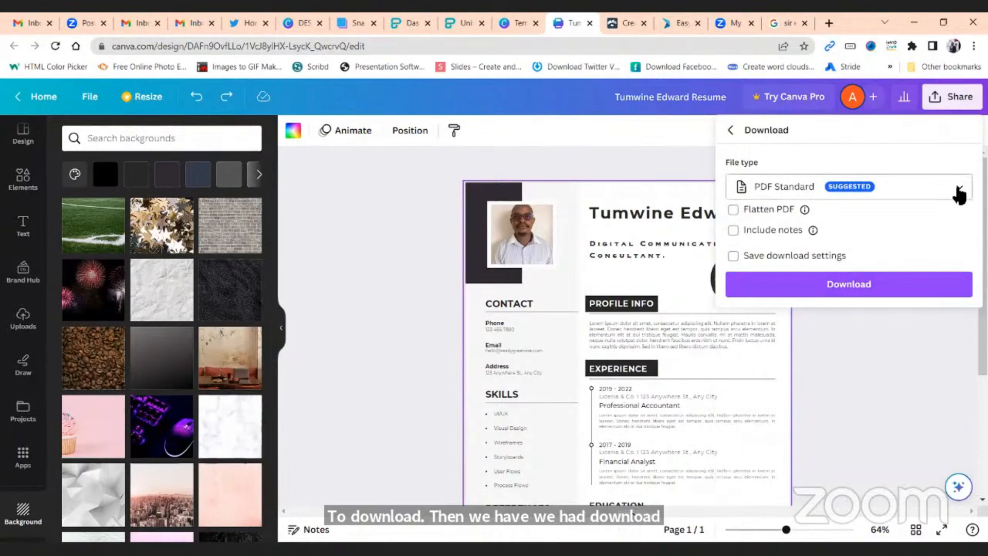
{"action": "left_click", "coordinate": [959, 192]}
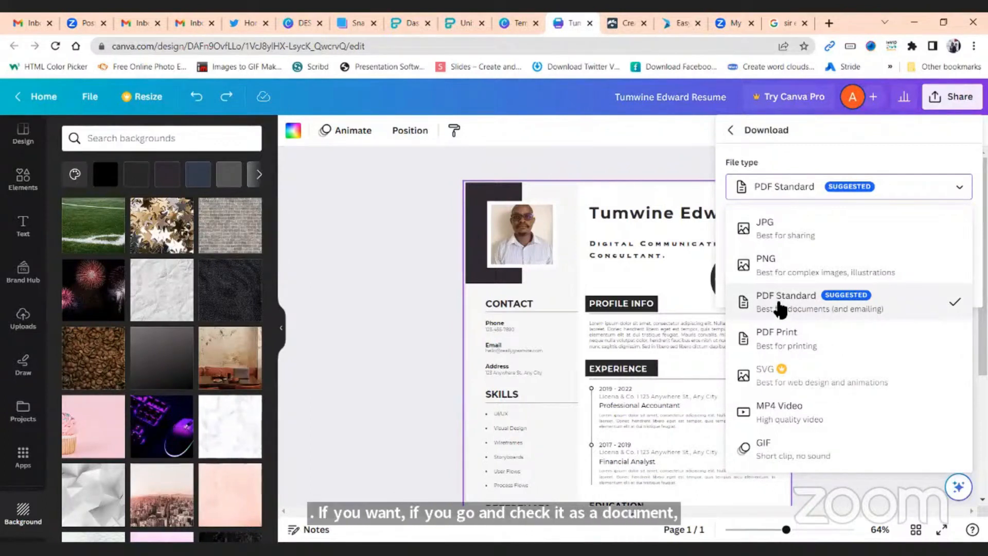
{"action": "left_click", "coordinate": [411, 314]}
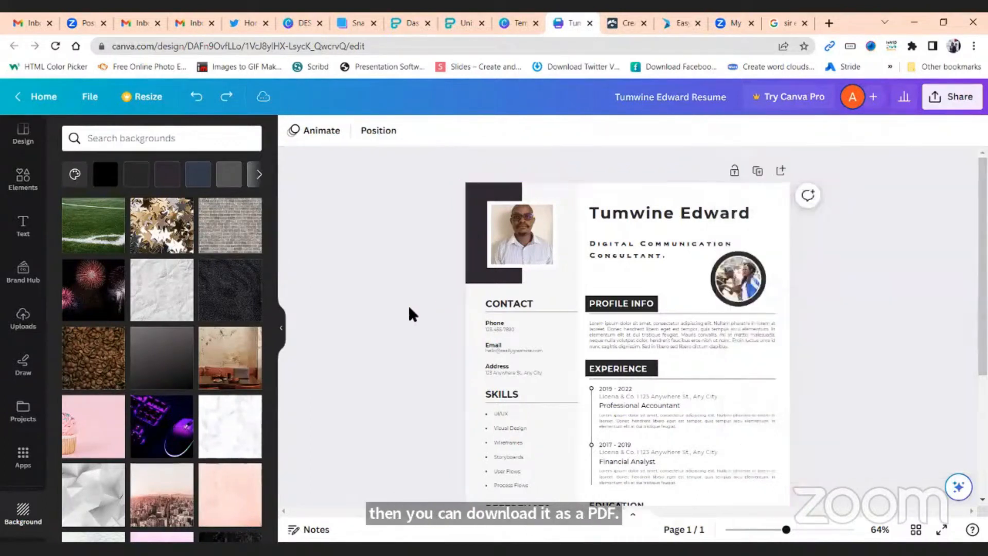